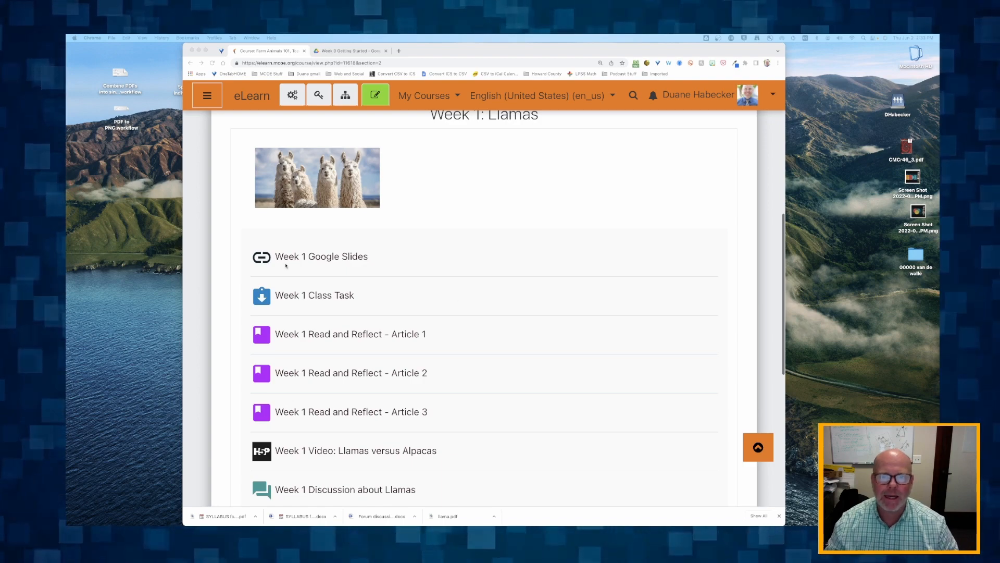
# Open the Week 2: Chickens section of the course and look over its header image and activities
pyautogui.scroll(3, 307, 256)
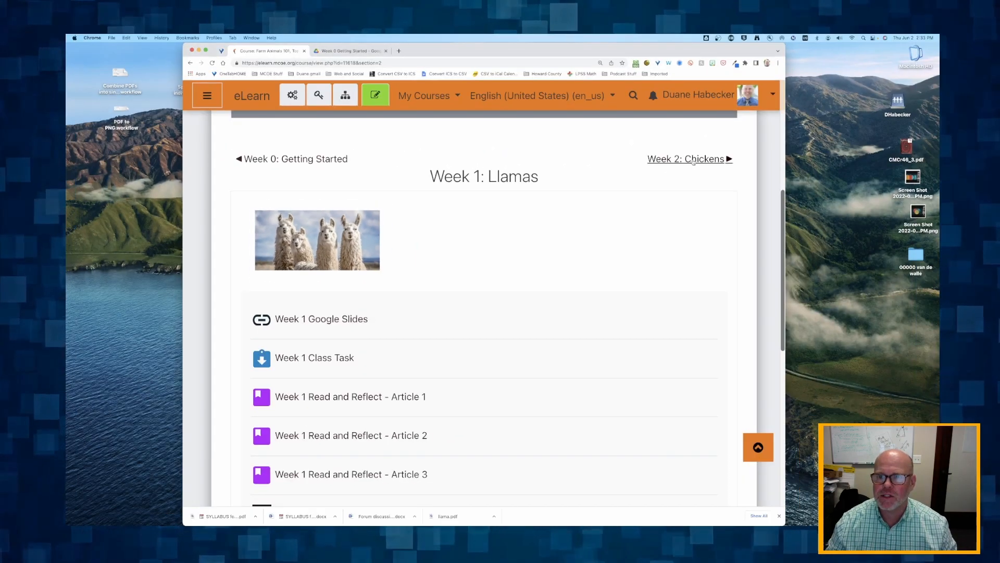
pyautogui.click(695, 159)
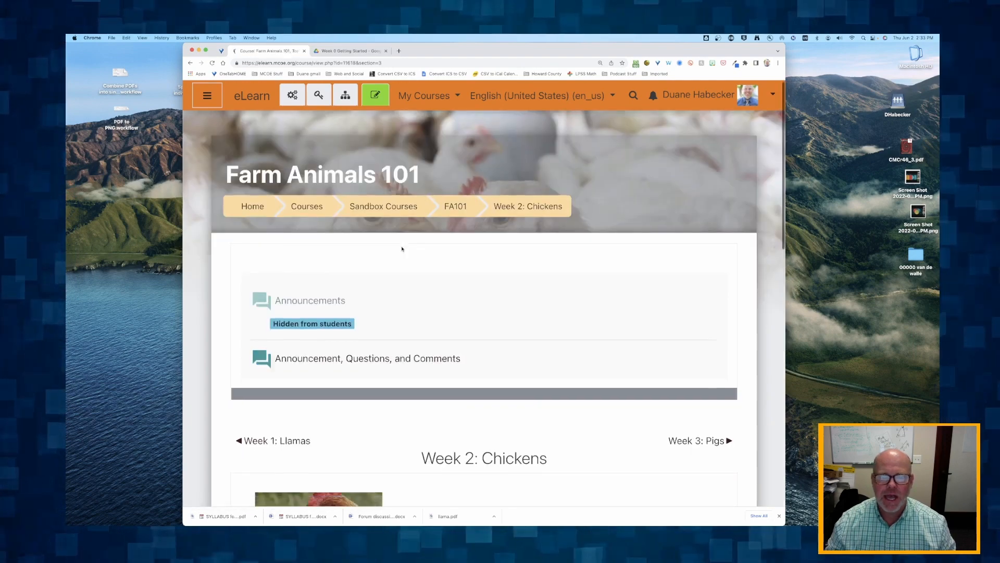
pyautogui.scroll(-5, 402, 248)
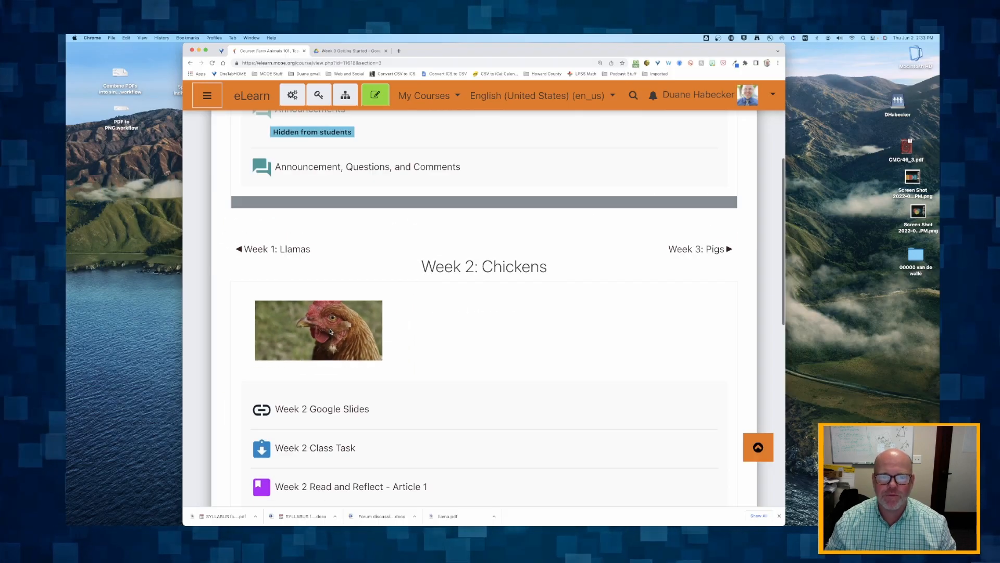
# Open the Week 3: Pigs section and review its image and full list of activities
pyautogui.click(697, 249)
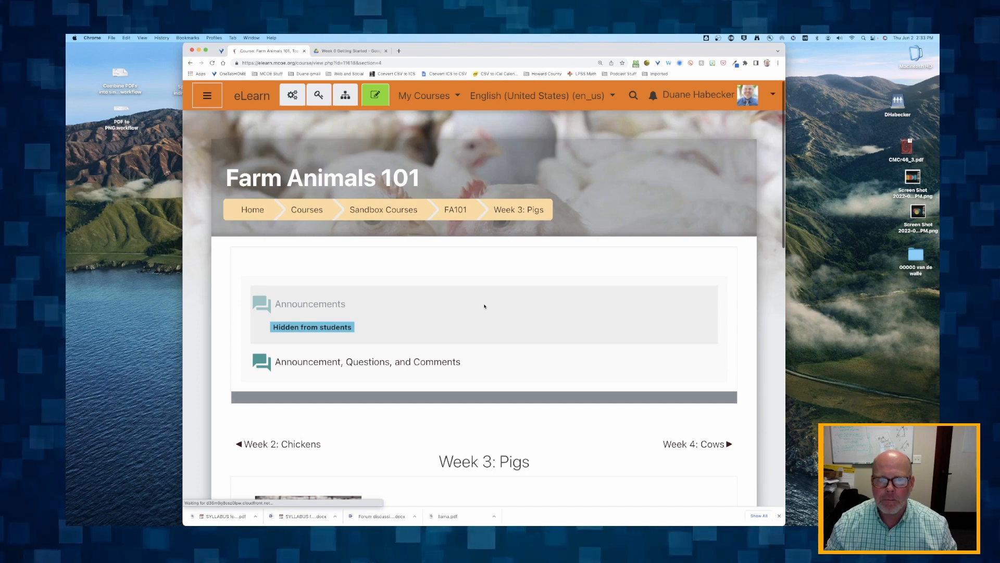
pyautogui.scroll(-5, 484, 306)
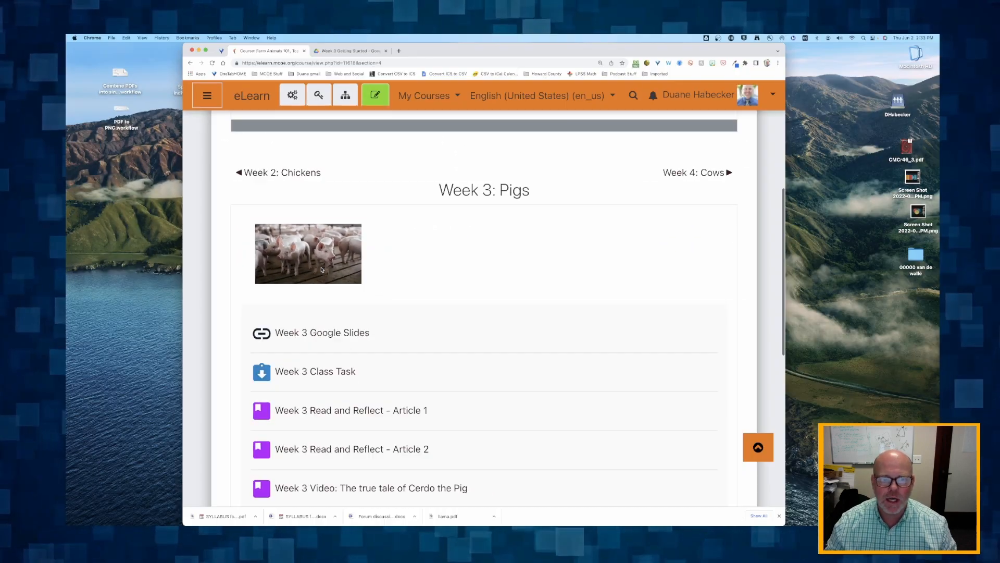
pyautogui.scroll(-2, 339, 272)
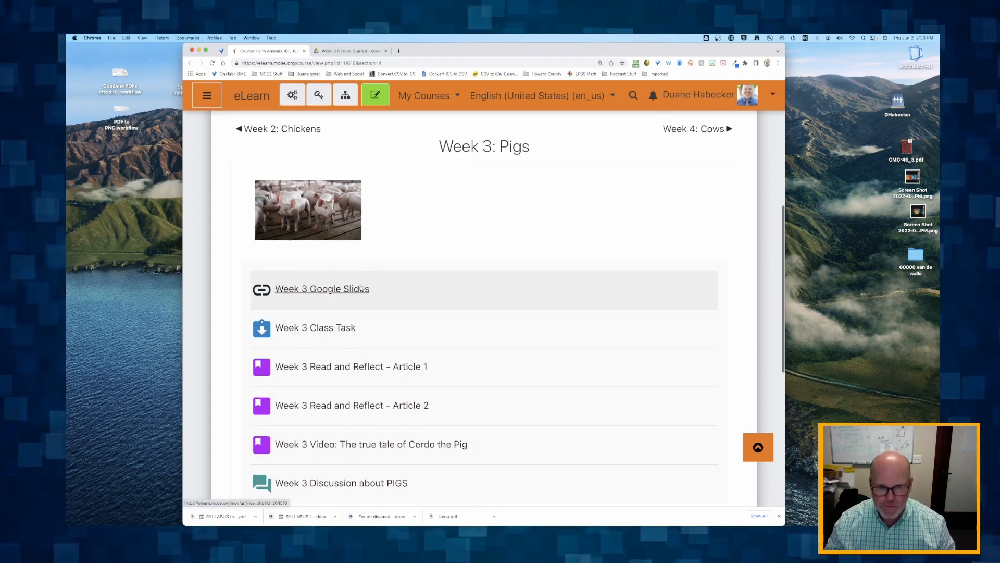
pyautogui.scroll(1, 361, 276)
pyautogui.scroll(3, 379, 257)
pyautogui.scroll(-10, 379, 257)
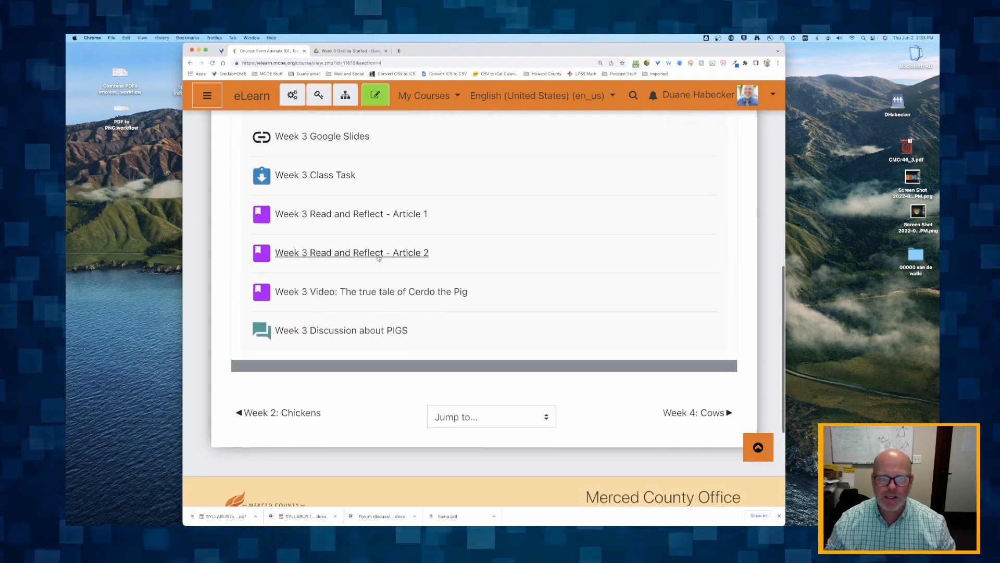
# Jump to the Week 1: Llamas section and review its image and activity list
pyautogui.click(486, 414)
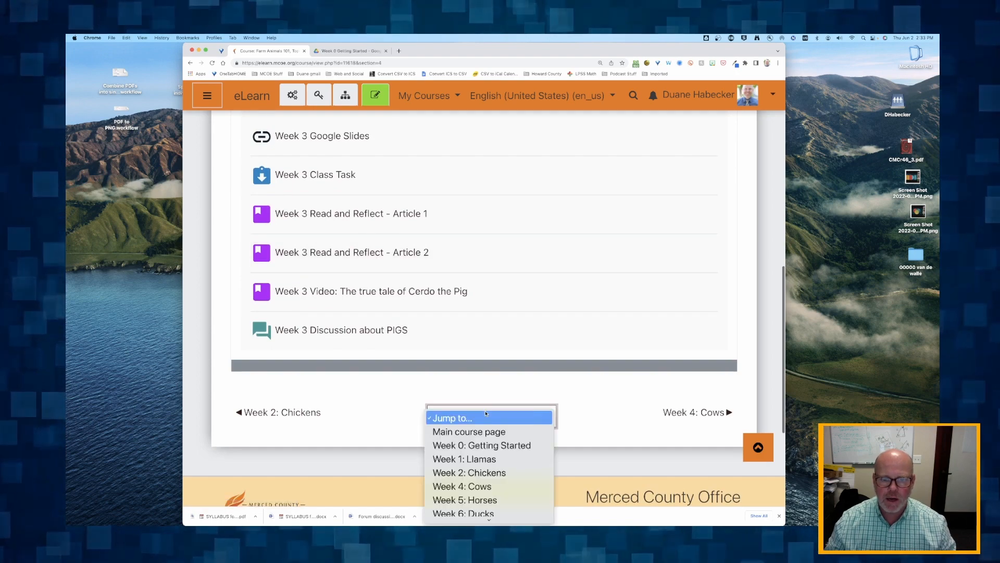
pyautogui.click(464, 459)
pyautogui.scroll(-6, 446, 351)
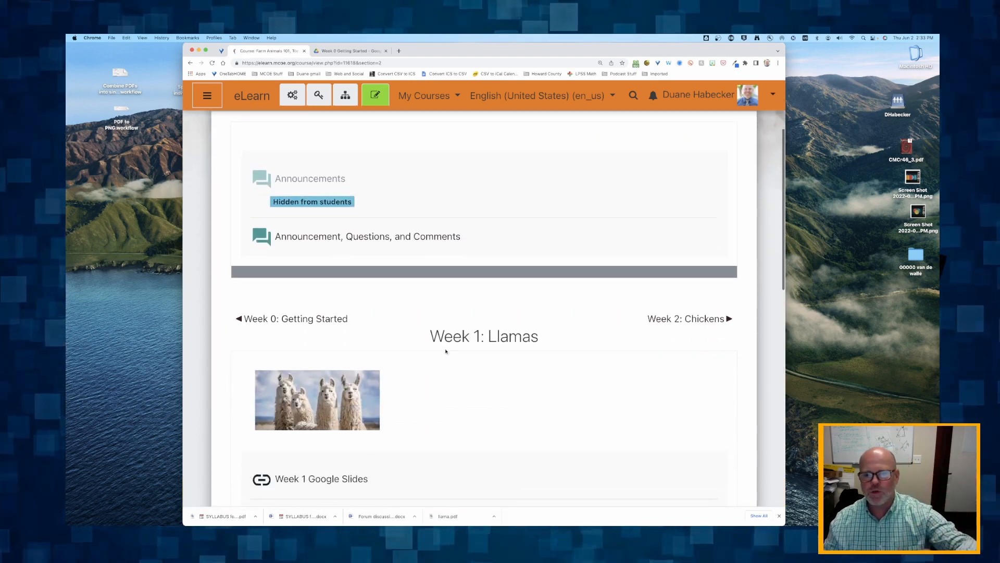
pyautogui.scroll(-5, 446, 351)
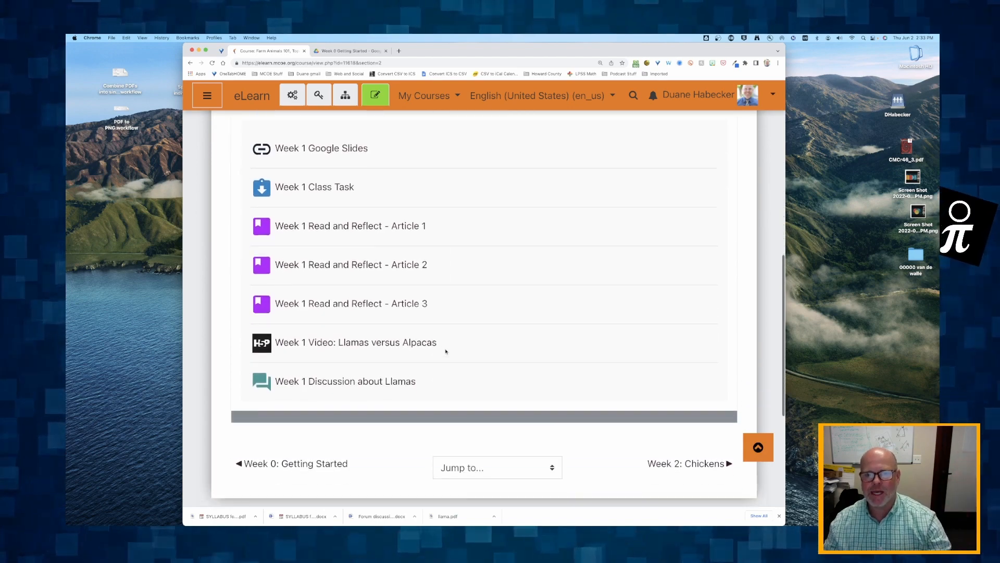
pyautogui.scroll(6, 446, 351)
pyautogui.scroll(-3, 446, 351)
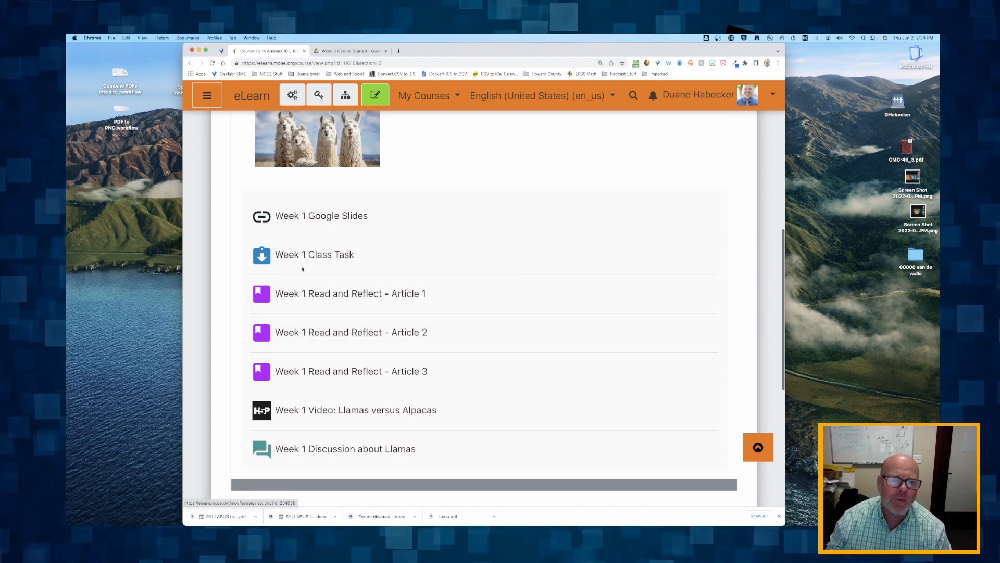
# Turn on course editing and open the Week 1 Read and Reflect - Article 1 lesson
pyautogui.click(375, 95)
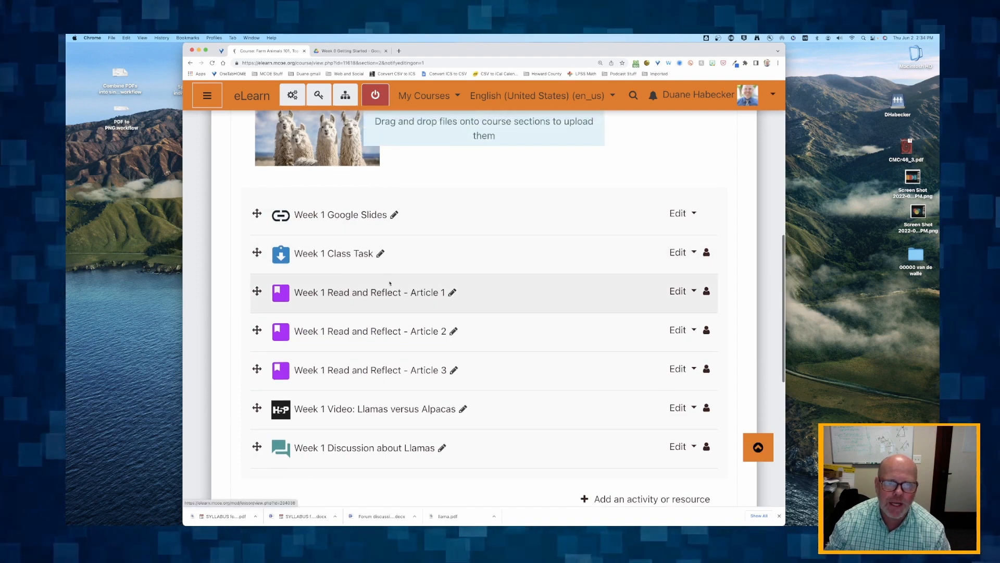
pyautogui.click(341, 296)
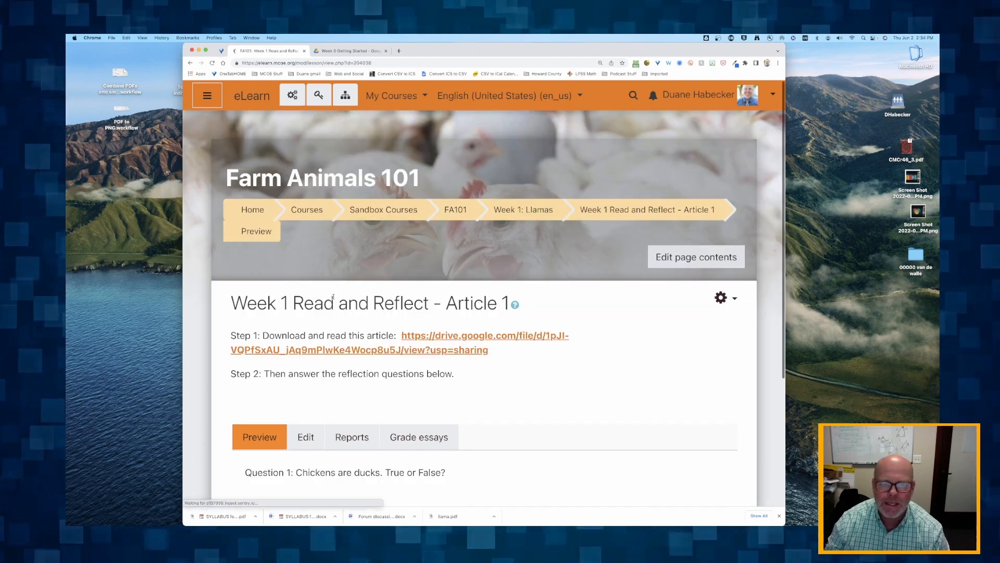
pyautogui.scroll(-3, 333, 297)
pyautogui.scroll(1, 314, 242)
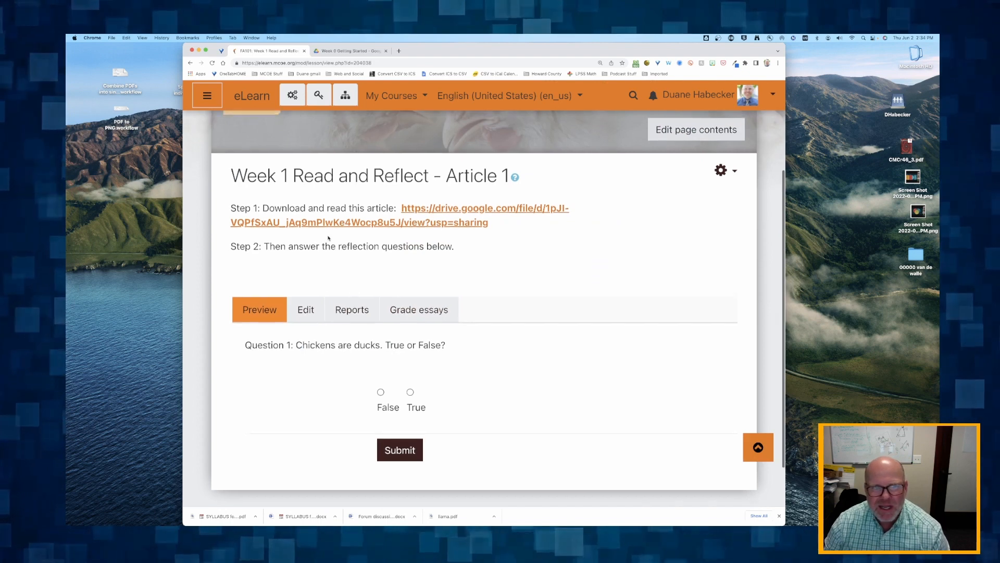
# Highlight the lesson's Step 1 and Step 2 instructions, from the article download to the reflection questions
pyautogui.moveTo(245, 217); pyautogui.dragTo(412, 256)
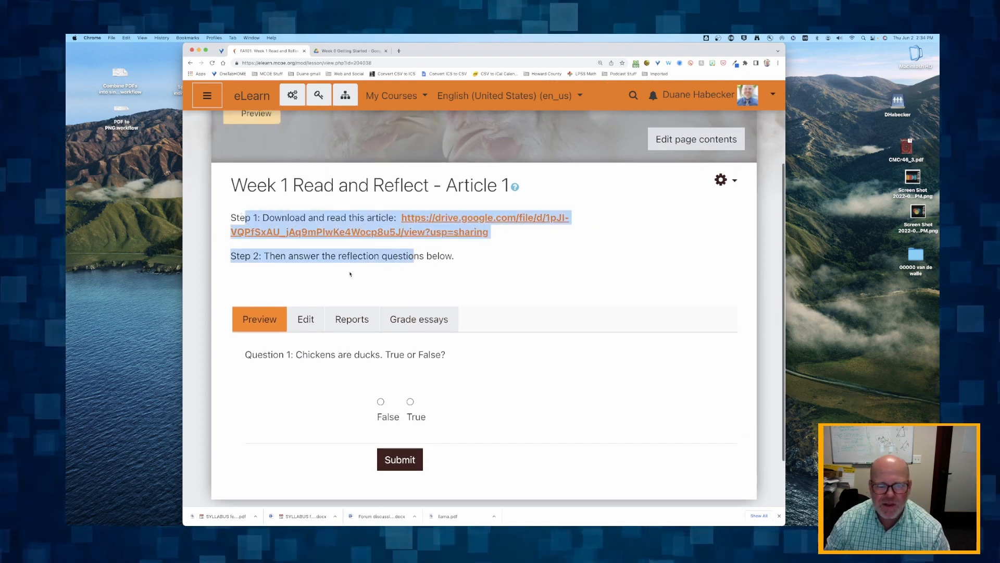
pyautogui.click(337, 217)
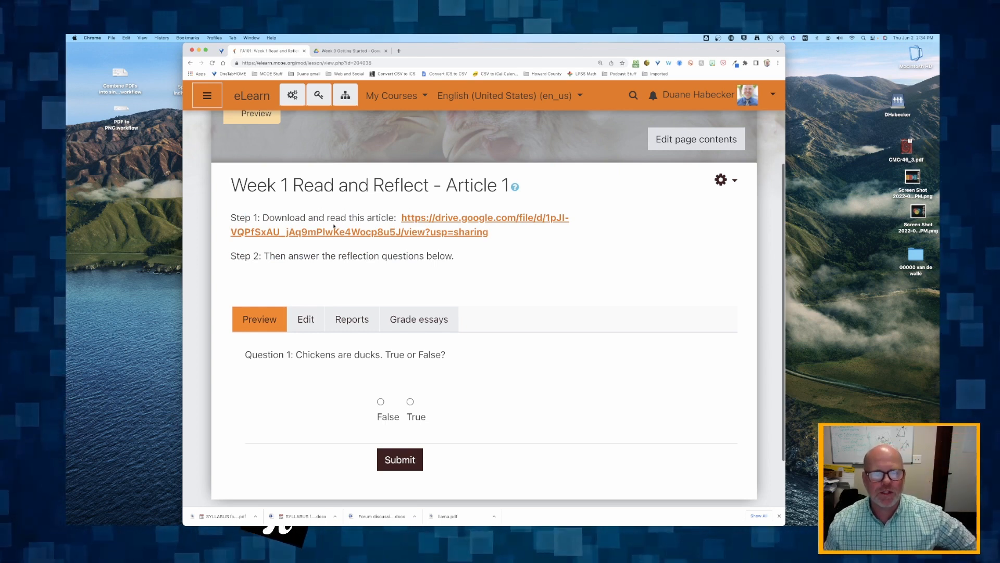
pyautogui.moveTo(269, 218); pyautogui.dragTo(341, 250)
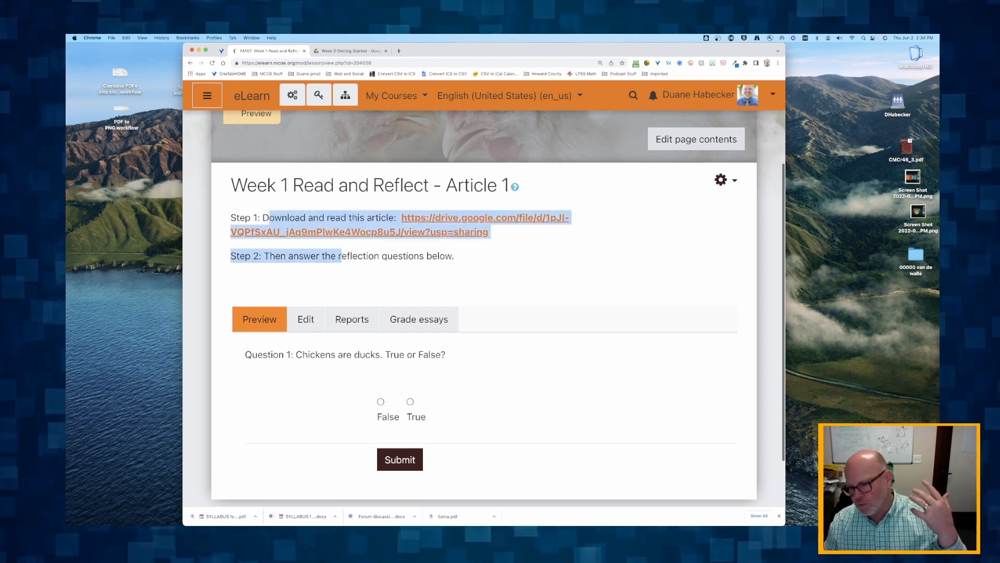
# Search Google Images for "llamas" in a new tab and preview the National Geographic front-facing llama picture
pyautogui.click(399, 51)
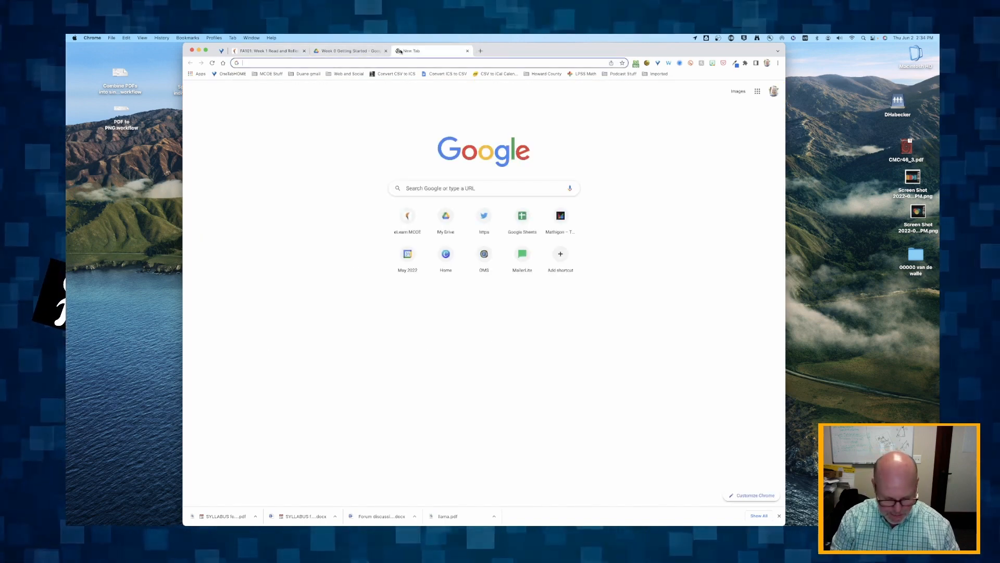
pyautogui.write('llamas')
pyautogui.press('Return')
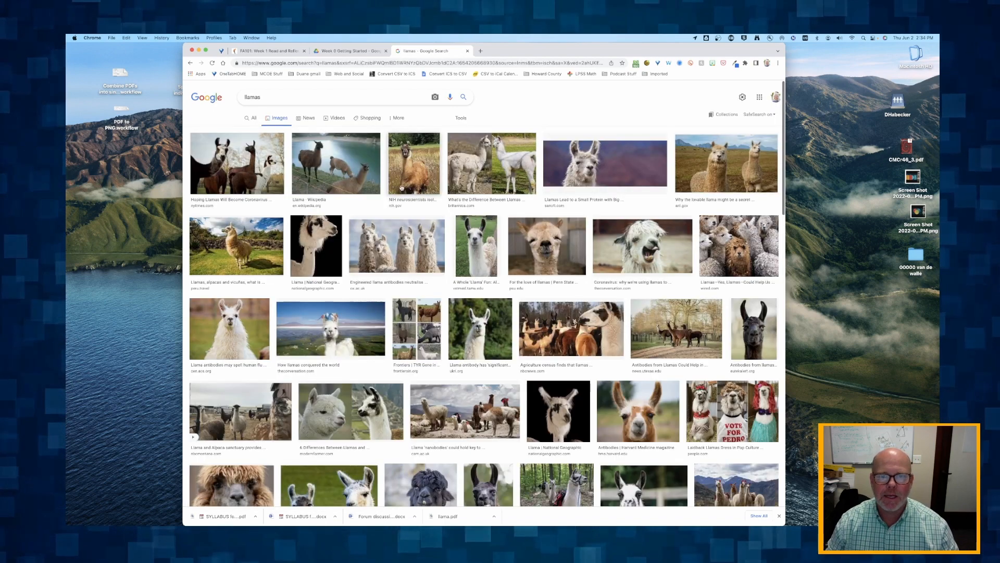
pyautogui.scroll(-3, 401, 191)
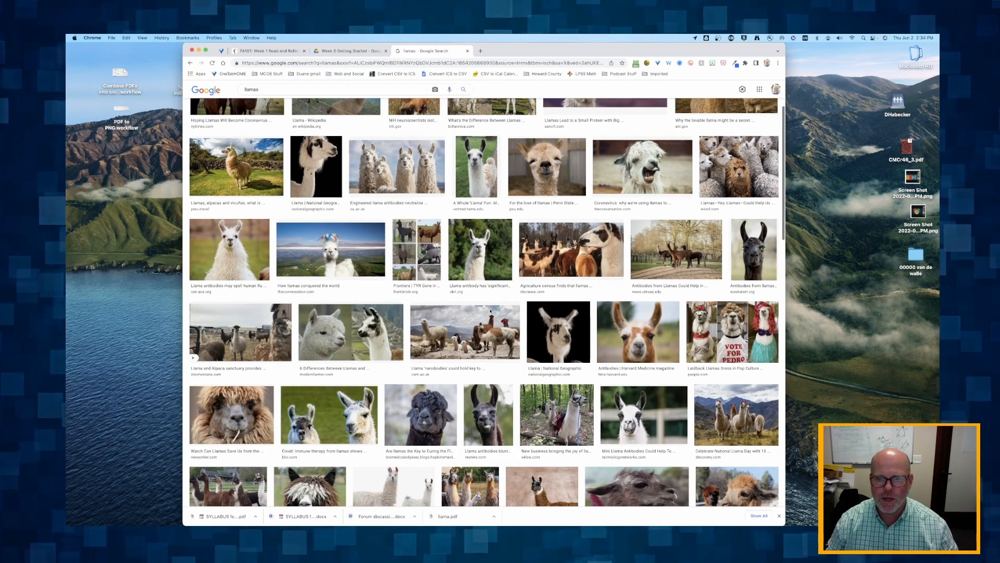
pyautogui.click(554, 346)
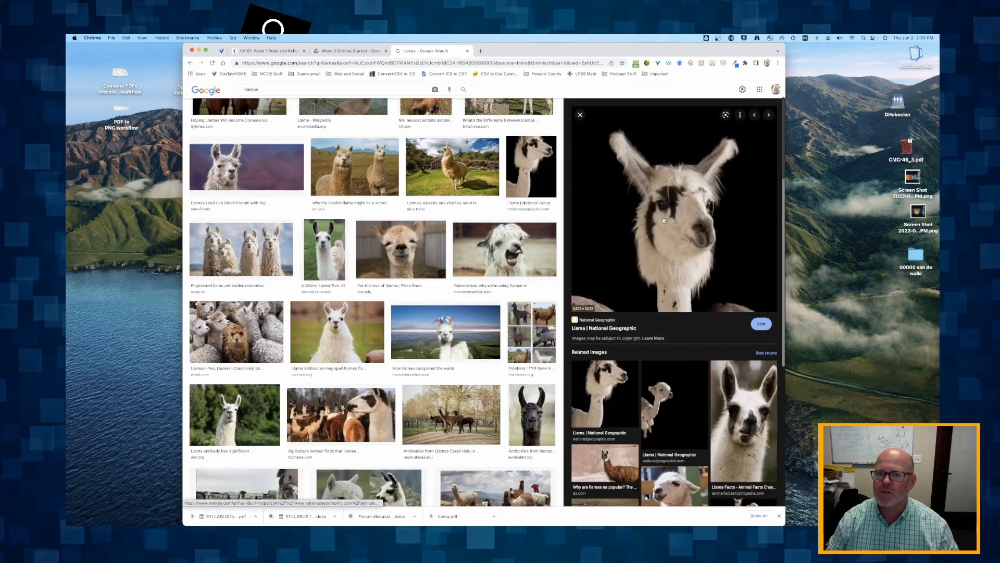
# Save the National Geographic llama picture to the desktop as a trial and delete the saved file
pyautogui.moveTo(664, 220); pyautogui.dragTo(884, 347)
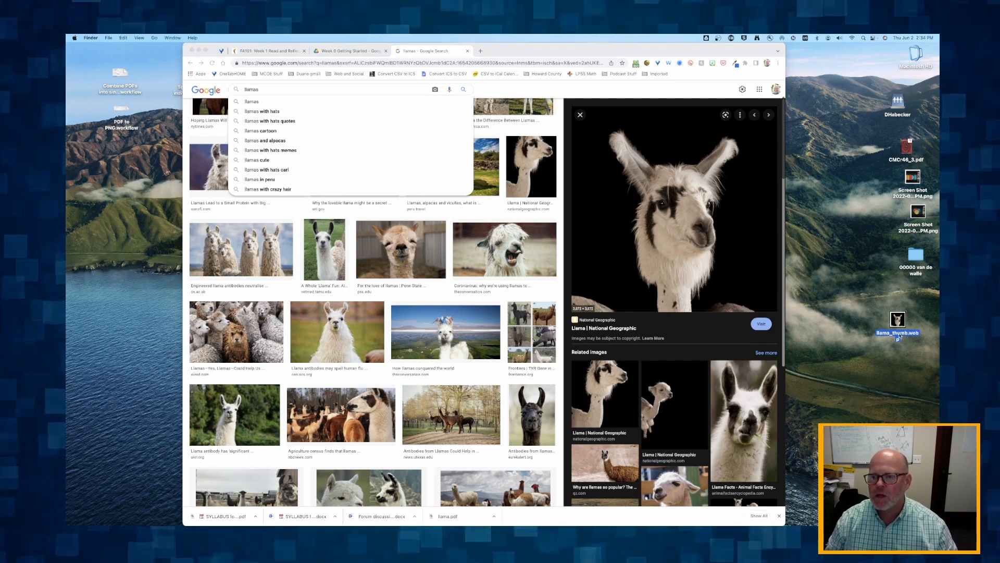
pyautogui.moveTo(898, 326); pyautogui.dragTo(889, 318)
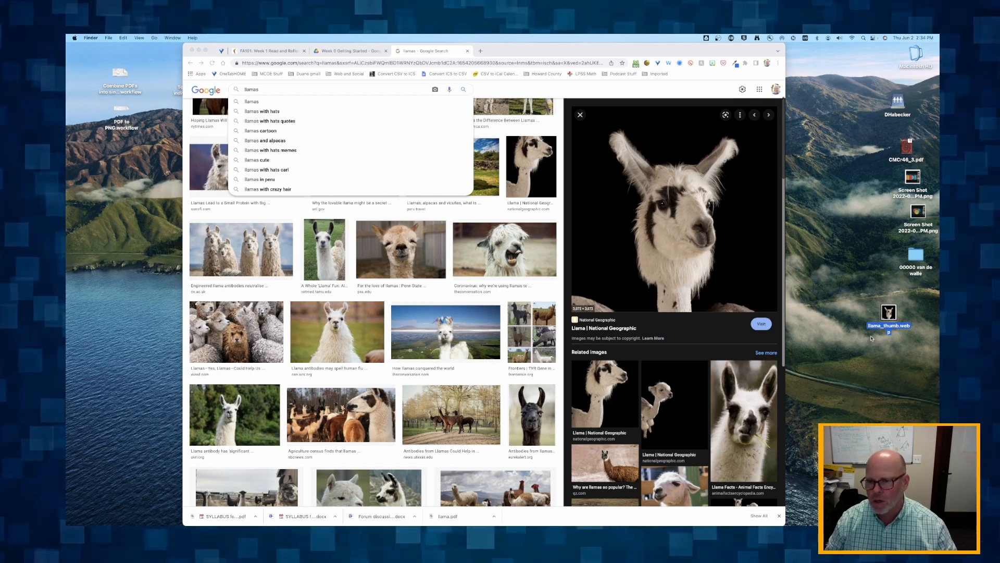
pyautogui.press('super+BackSpace')
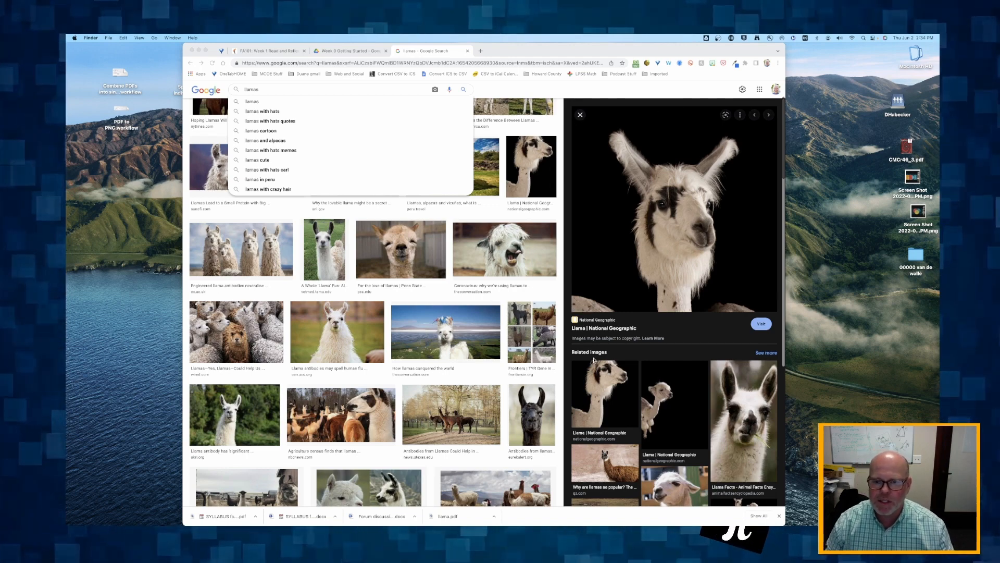
# Try saving The Conversation's open-mouthed llama picture to the desktop and delete the resulting AVIF file
pyautogui.click(619, 315)
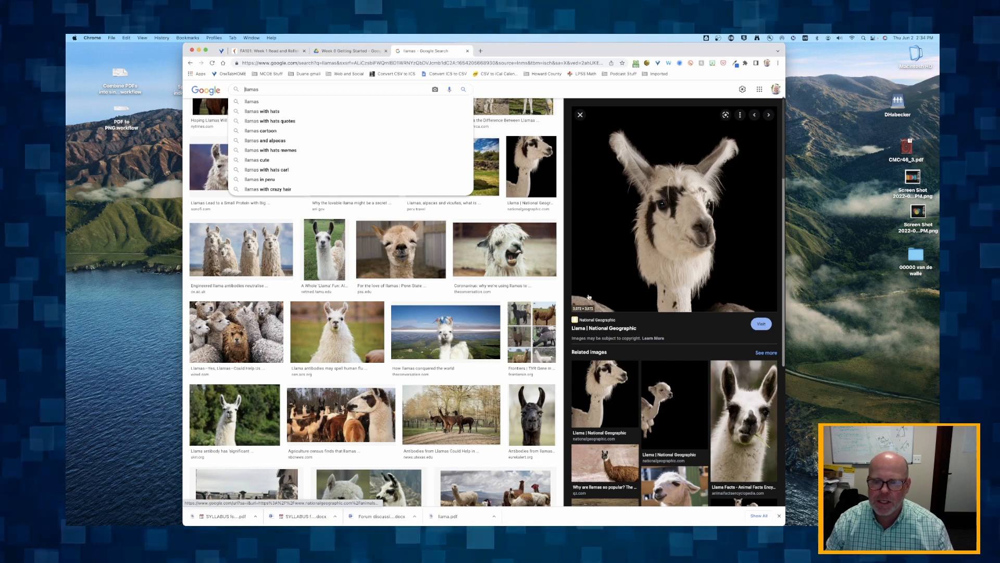
pyautogui.scroll(-2, 610, 263)
pyautogui.click(497, 255)
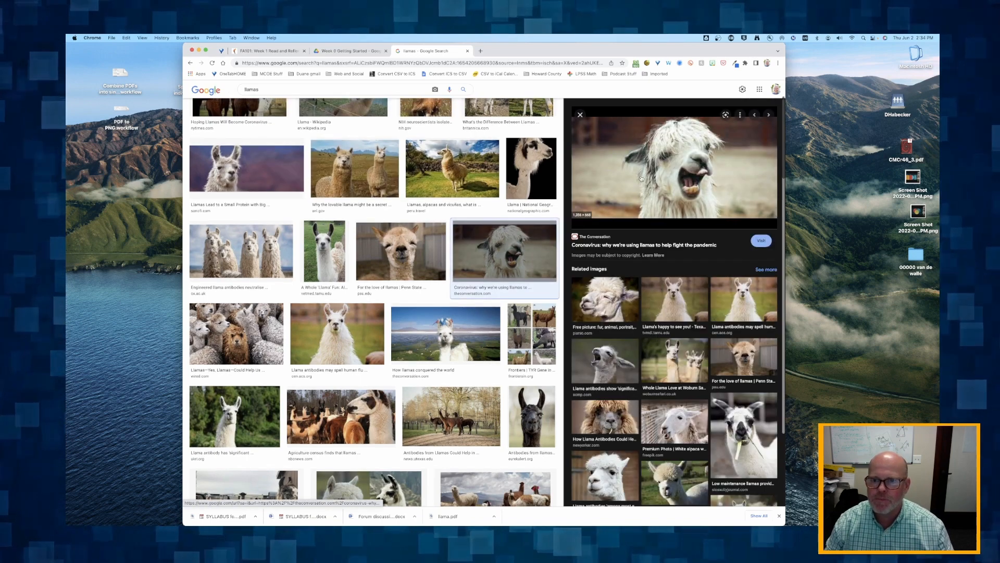
pyautogui.moveTo(498, 256); pyautogui.dragTo(859, 319)
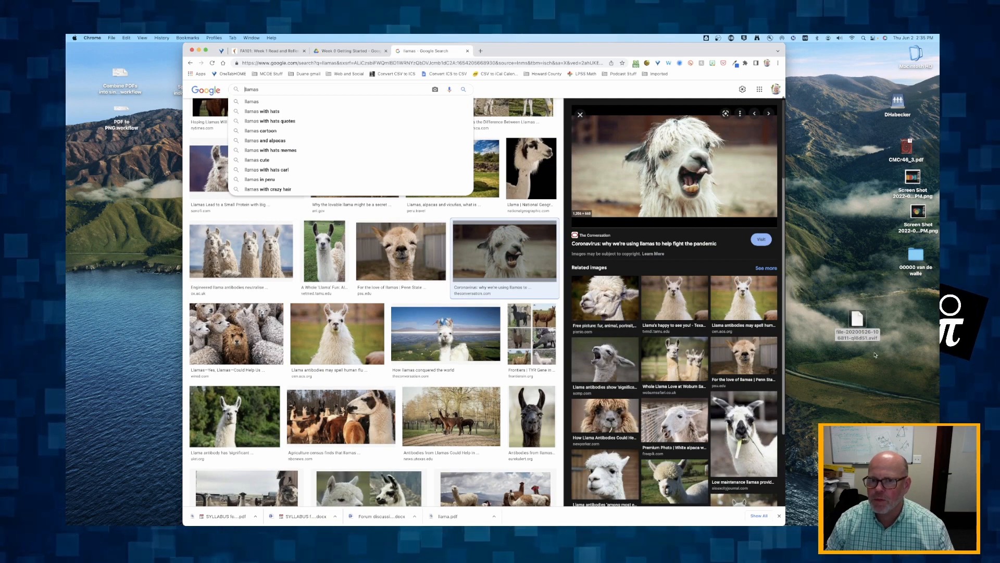
pyautogui.click(856, 318)
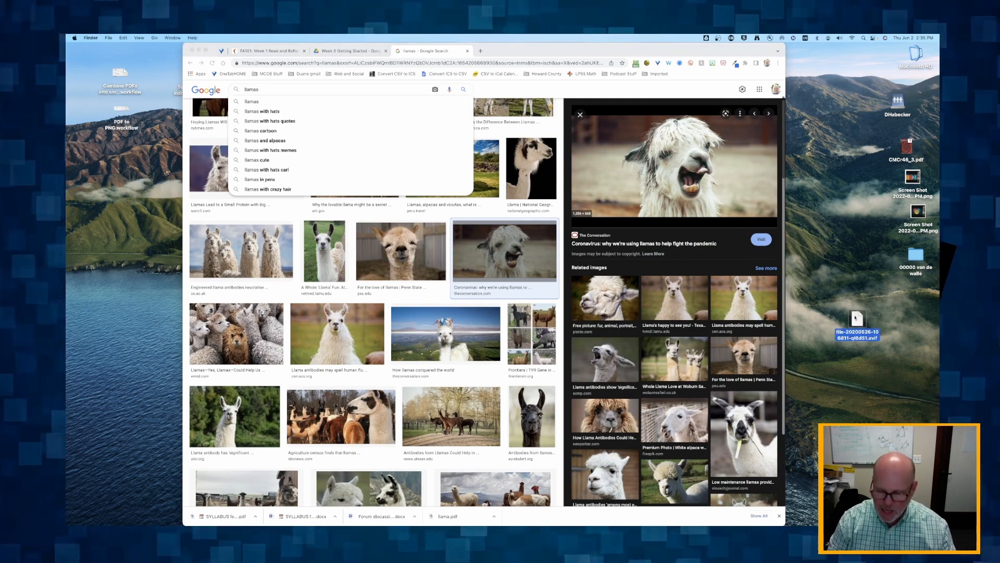
pyautogui.press('super+BackSpace')
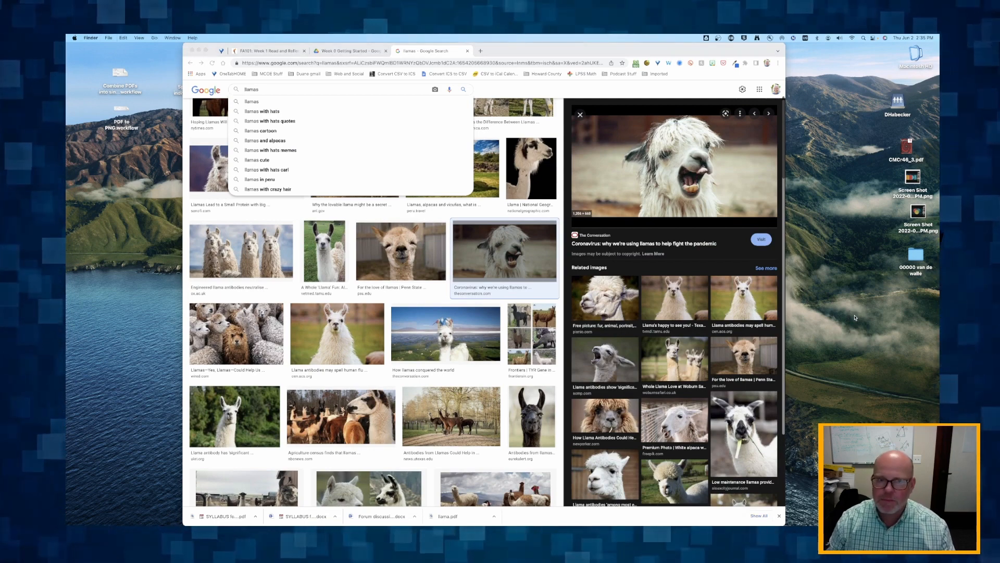
# Preview the white llama picture from C&EN and refine the image search to "llamas jpg"
pyautogui.click(314, 327)
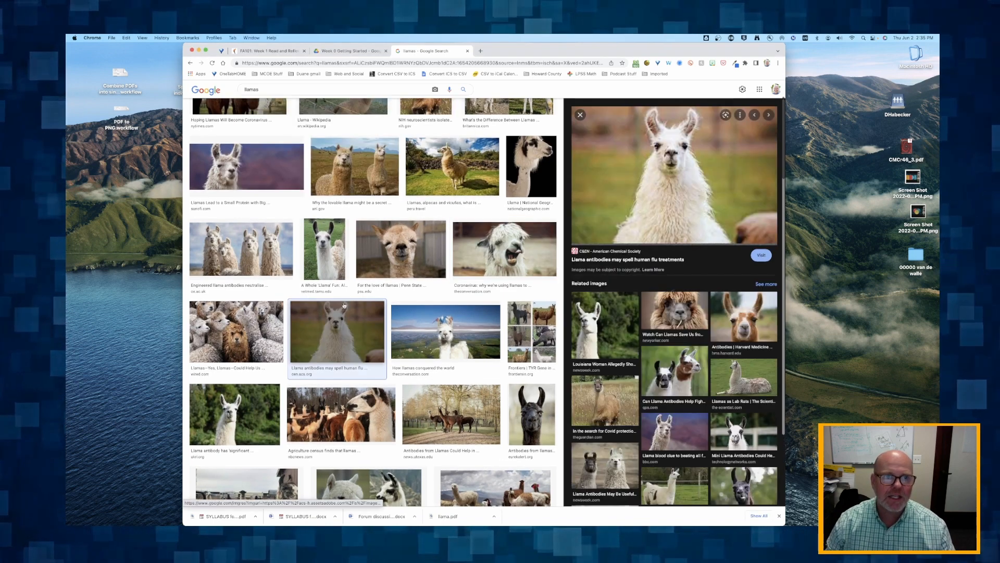
pyautogui.click(242, 89)
pyautogui.write('jpg')
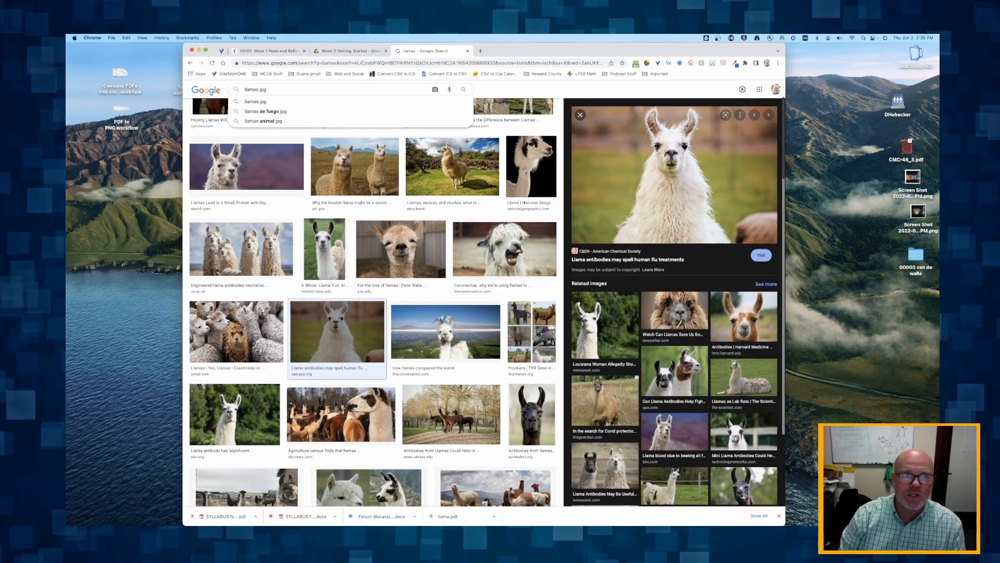
pyautogui.press('Return')
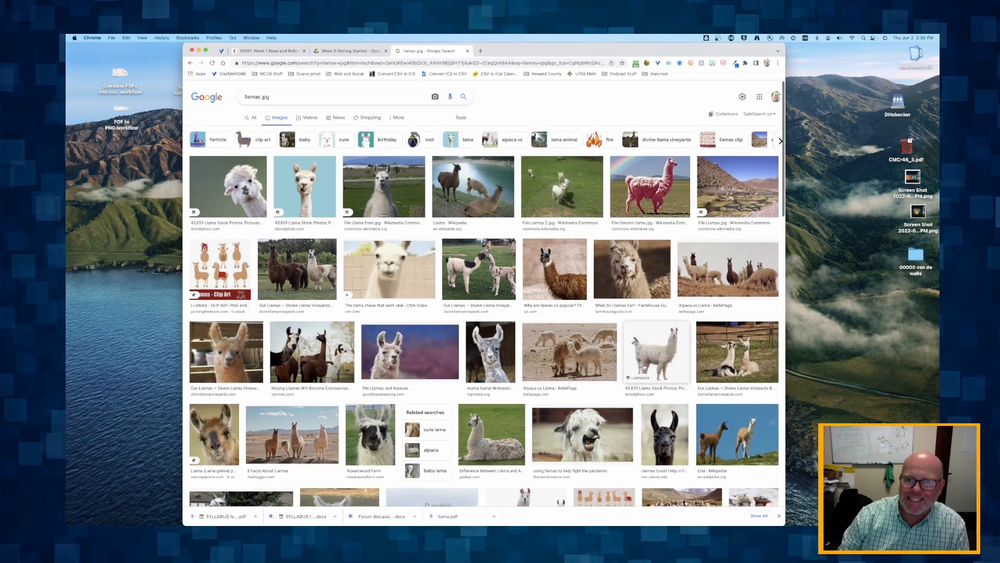
# Preview the brown llama picture from Quartz and save it to the desktop
pyautogui.click(541, 263)
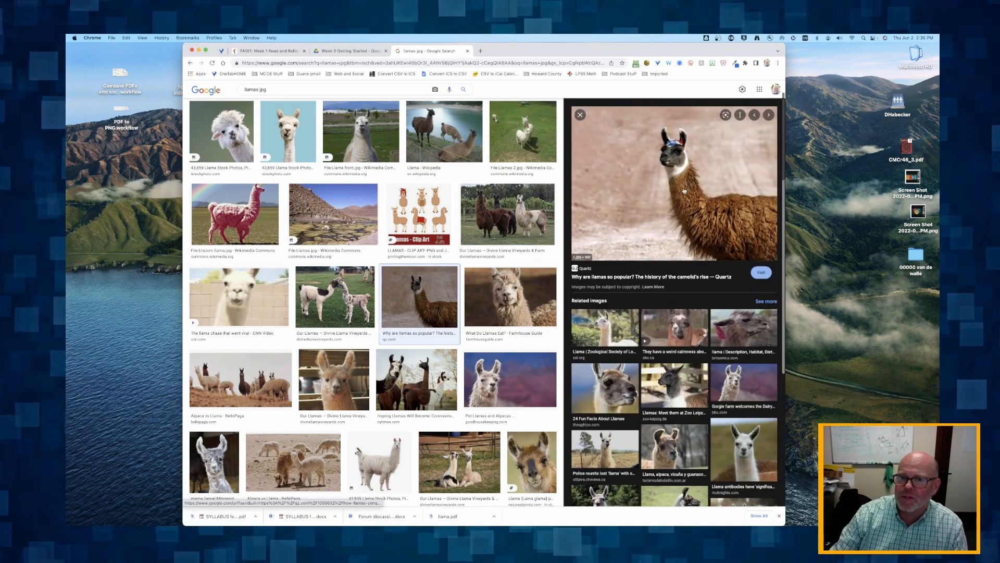
pyautogui.moveTo(673, 181); pyautogui.dragTo(903, 327)
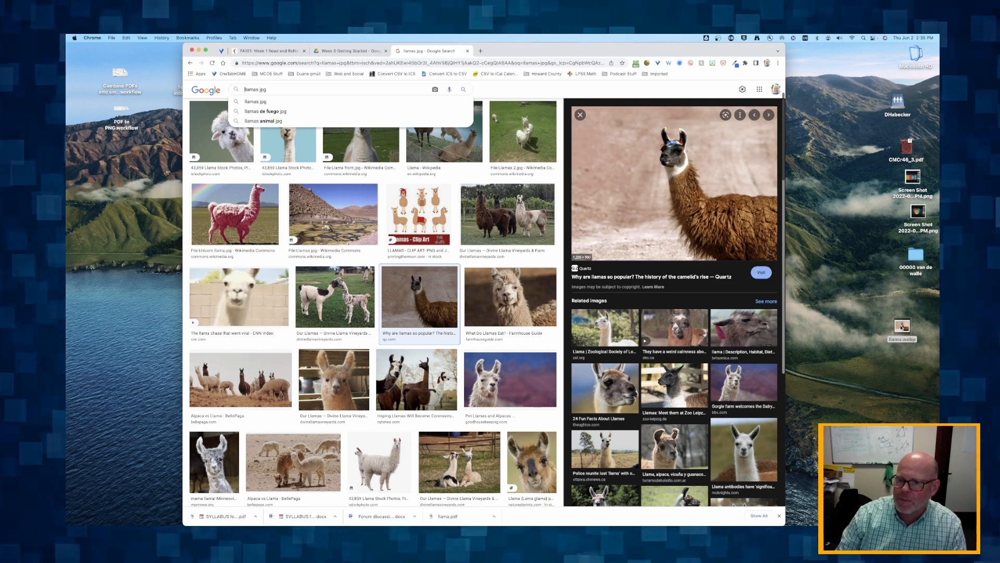
pyautogui.click(902, 327)
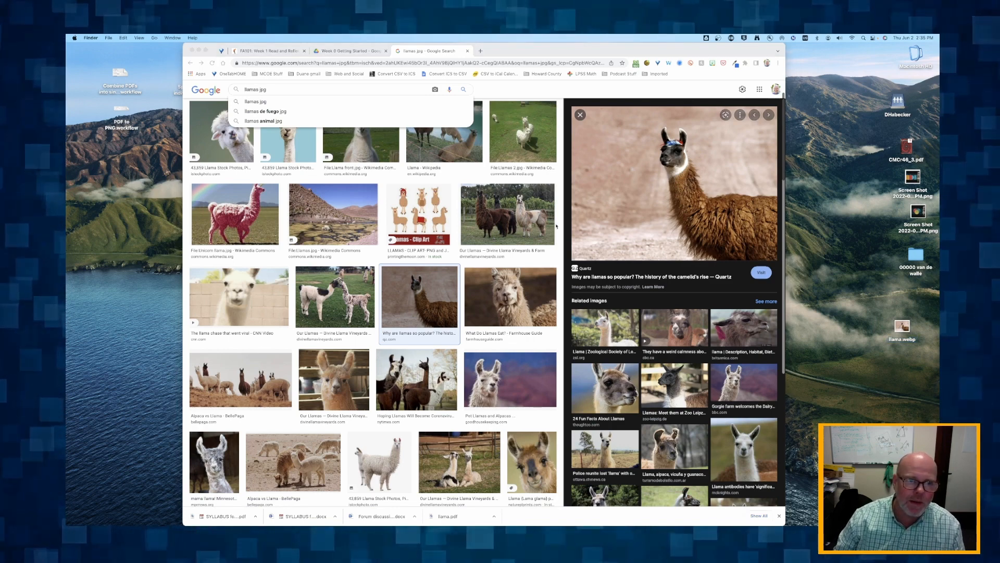
# Delete llama.webp from the desktop and save the Divine Llama Vineyards picture of the three llamas there instead
pyautogui.press('super+BackSpace')
pyautogui.click(342, 223)
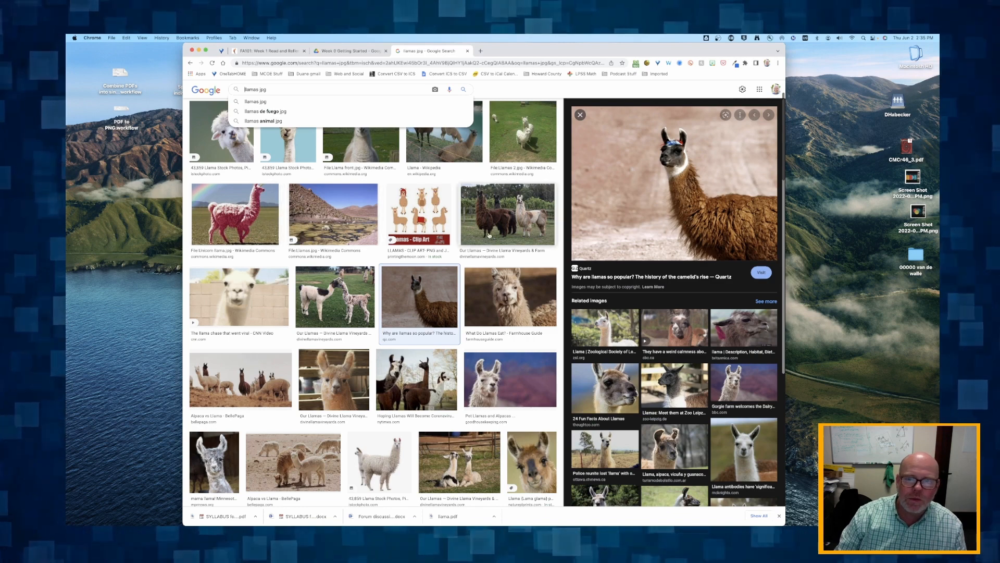
pyautogui.click(511, 232)
pyautogui.moveTo(677, 198); pyautogui.dragTo(885, 310)
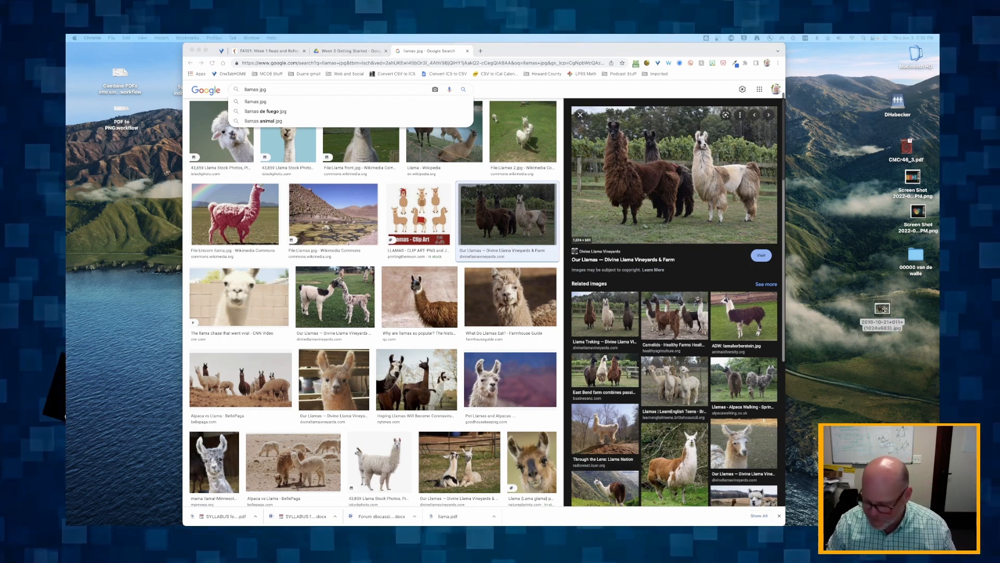
# Rename the saved three-llama picture on the desktop to llamas2.jpg
pyautogui.click(877, 327)
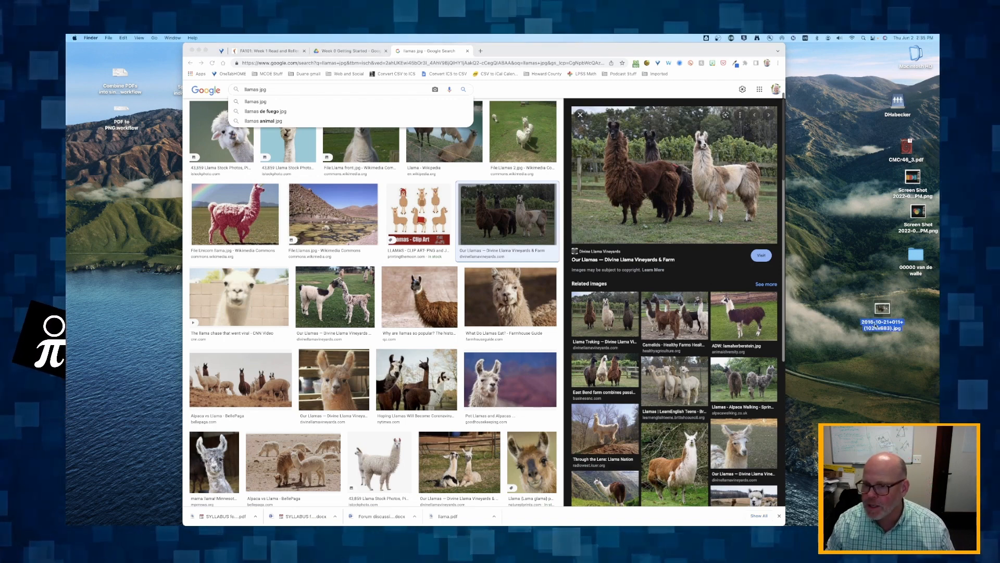
pyautogui.press('Return')
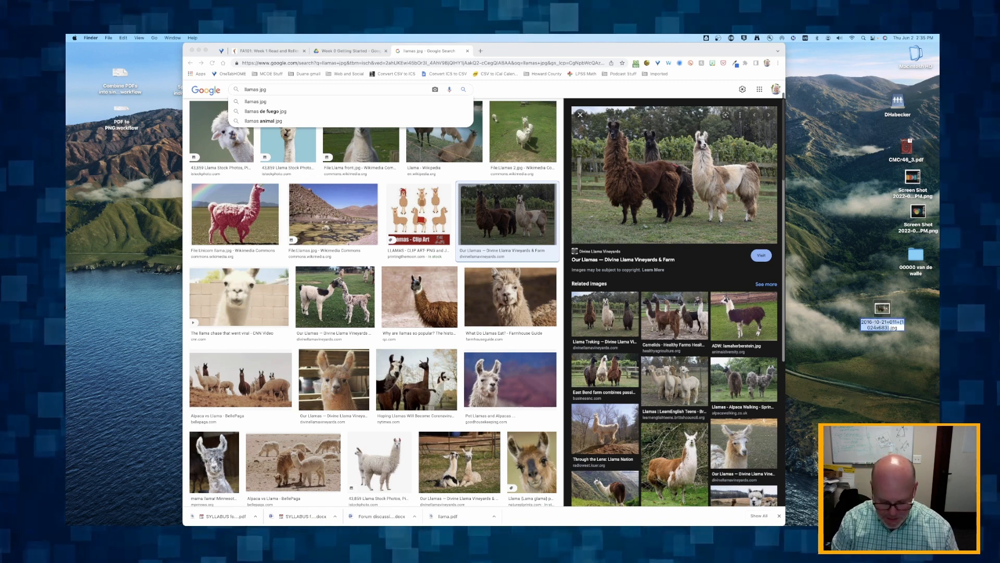
pyautogui.write('llamas2')
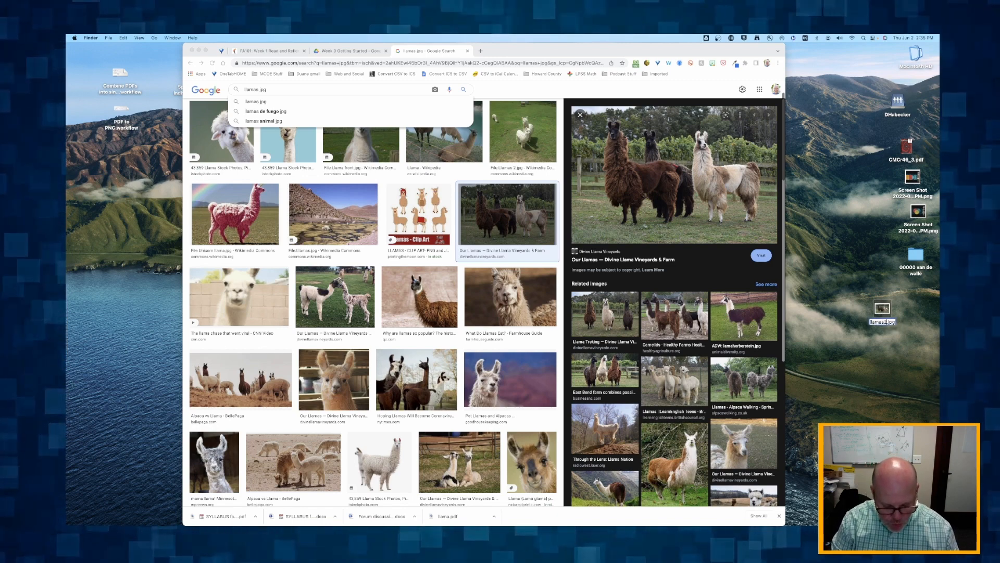
pyautogui.press('Return')
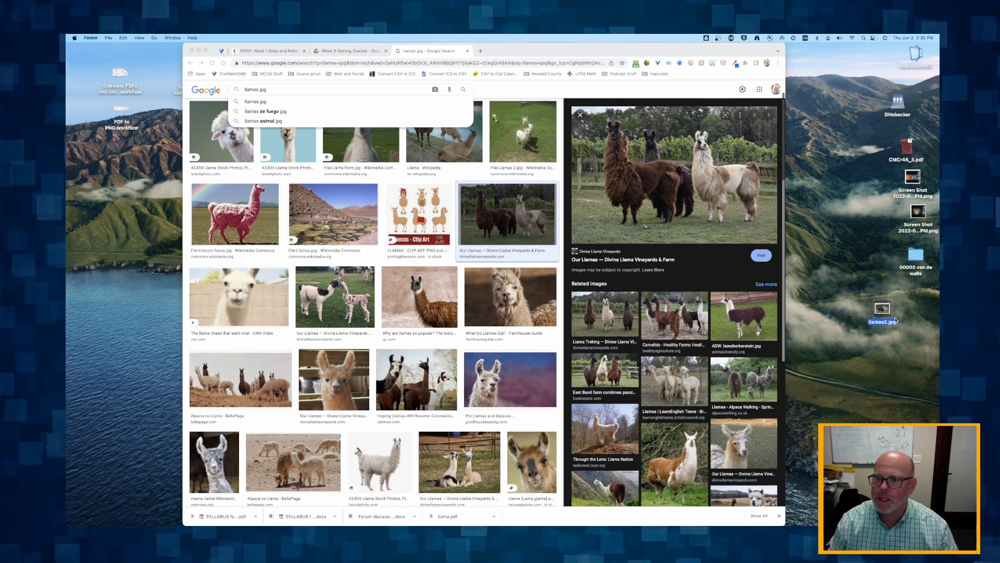
# Switch to the Week 1 Read and Reflect - Article 1 lesson page and look over its settings options
pyautogui.click(282, 52)
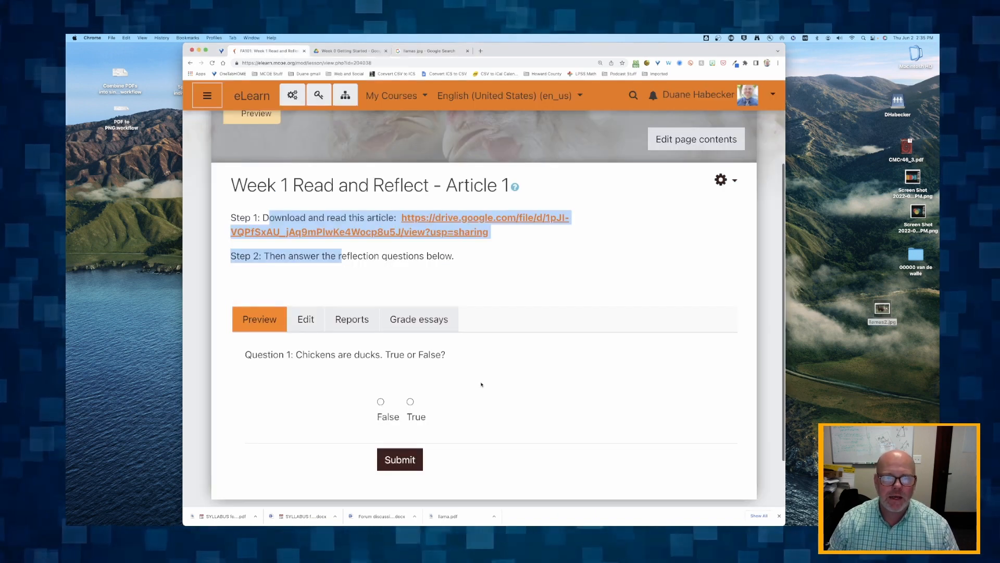
pyautogui.click(376, 257)
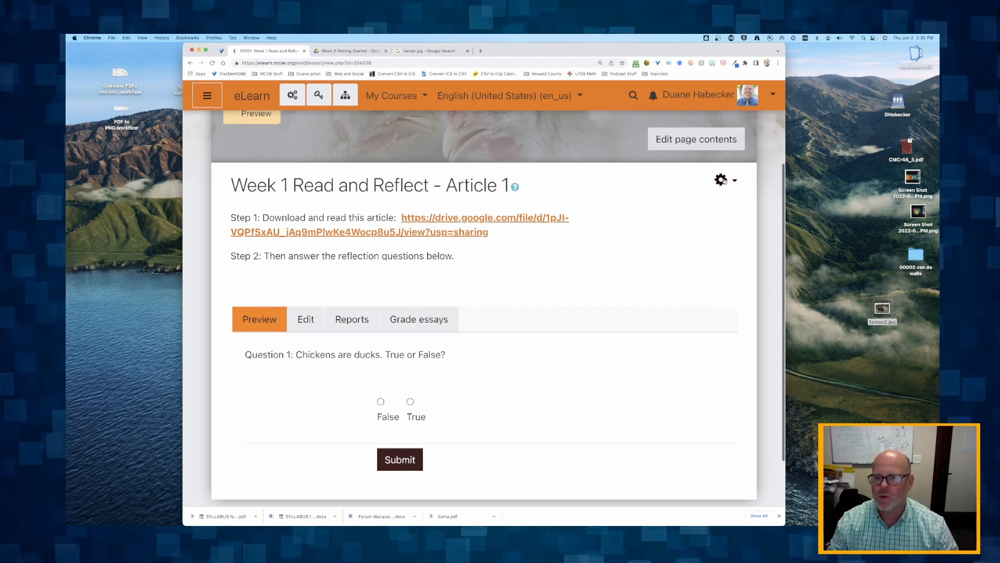
pyautogui.scroll(2, 462, 195)
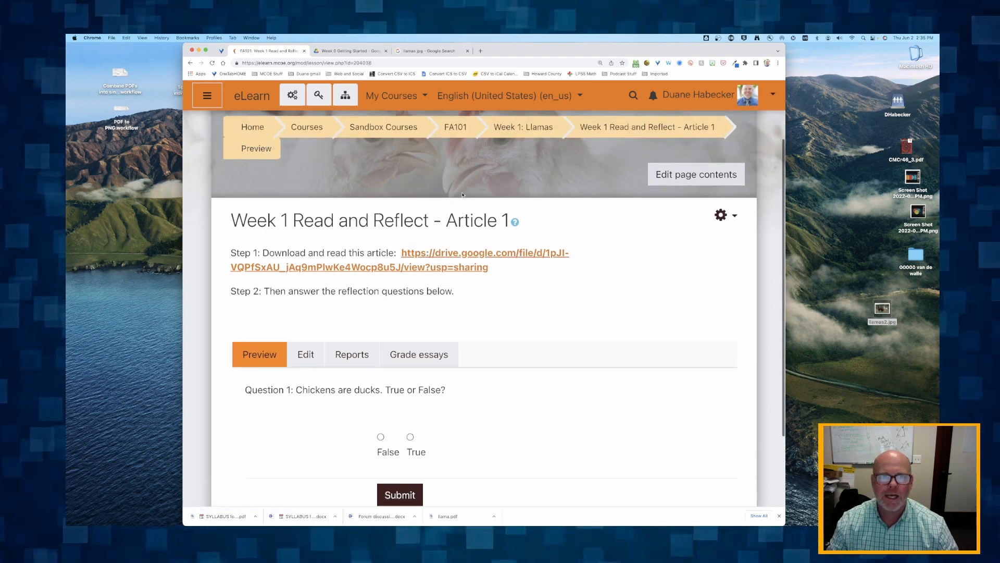
pyautogui.click(722, 216)
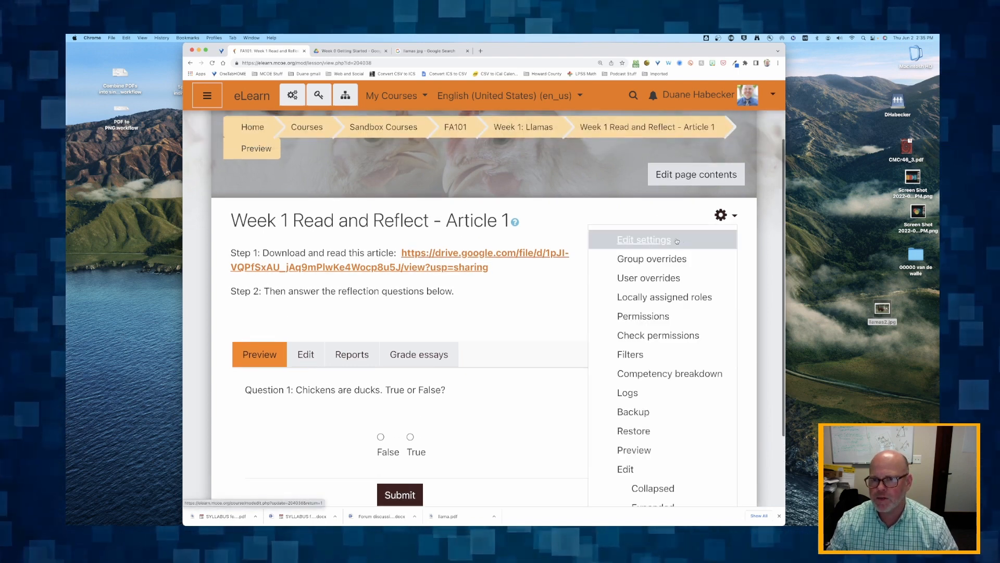
pyautogui.click(432, 238)
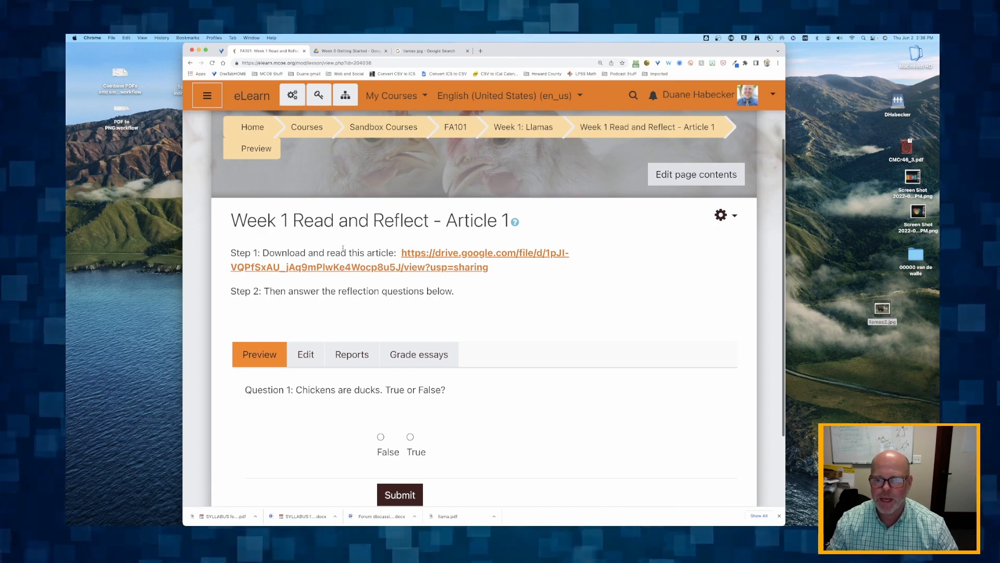
# Go to the Week 1: Llamas course section and open the settings of Week 1 Read and Reflect - Article 1
pyautogui.click(523, 127)
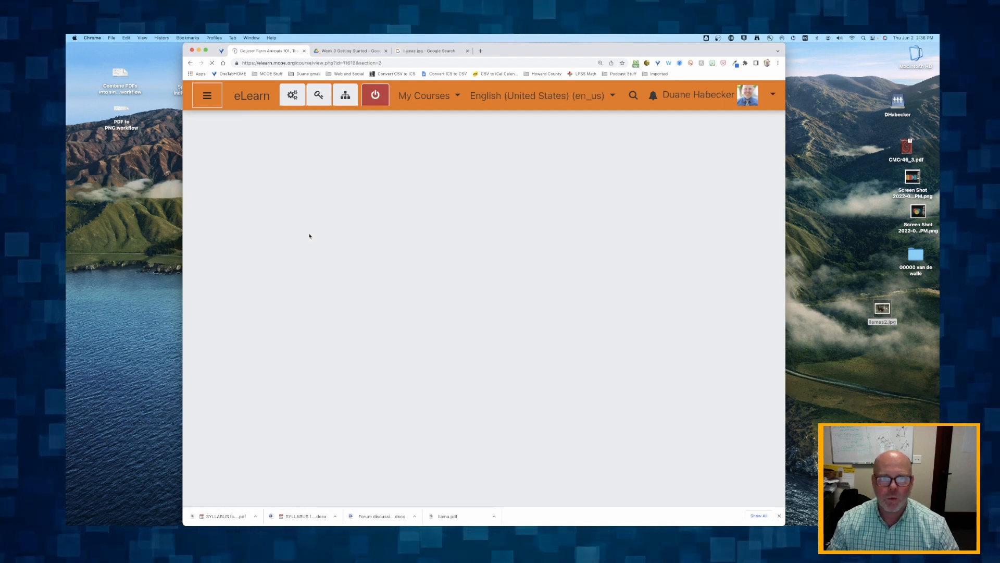
pyautogui.scroll(-10, 309, 237)
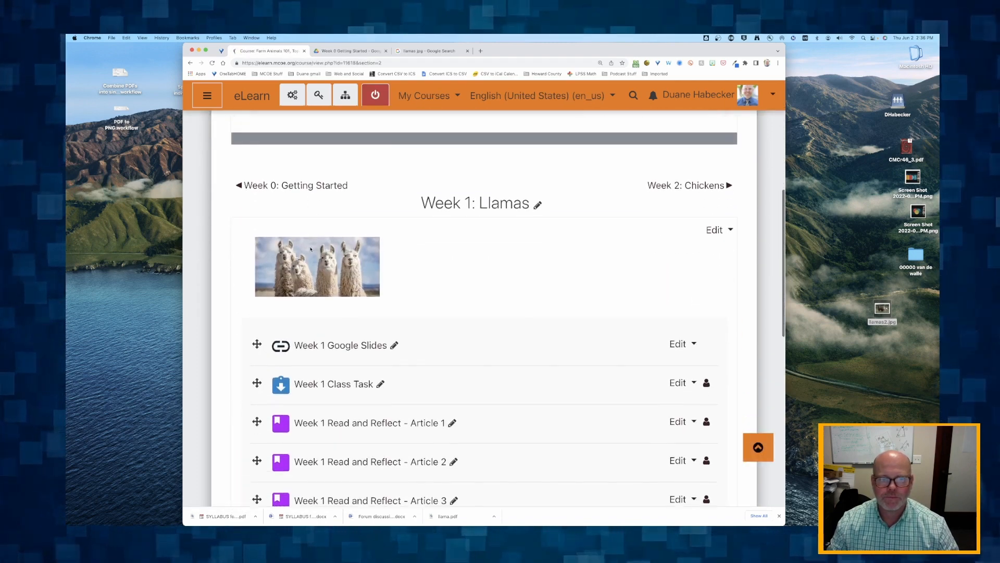
pyautogui.scroll(-2, 311, 249)
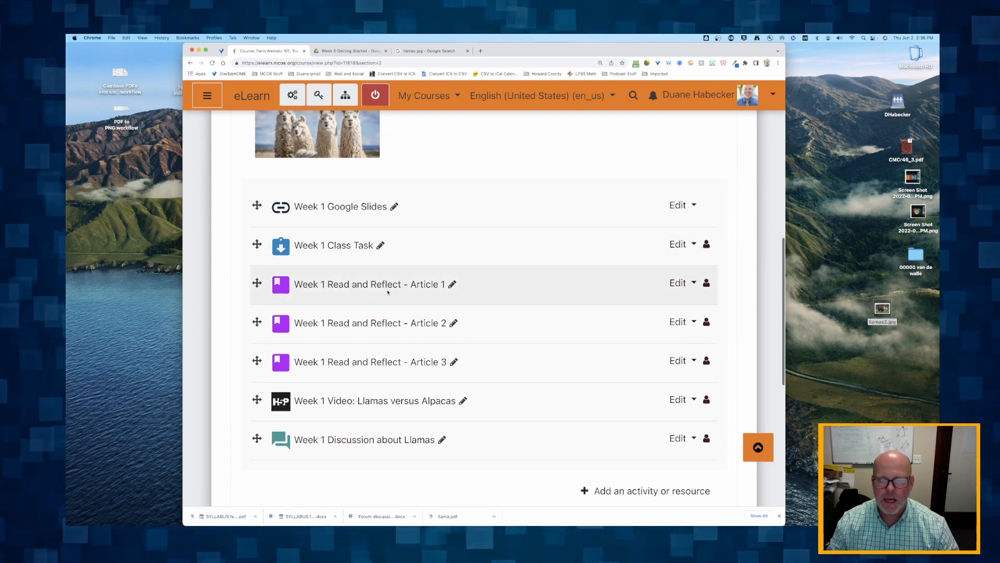
pyautogui.click(679, 284)
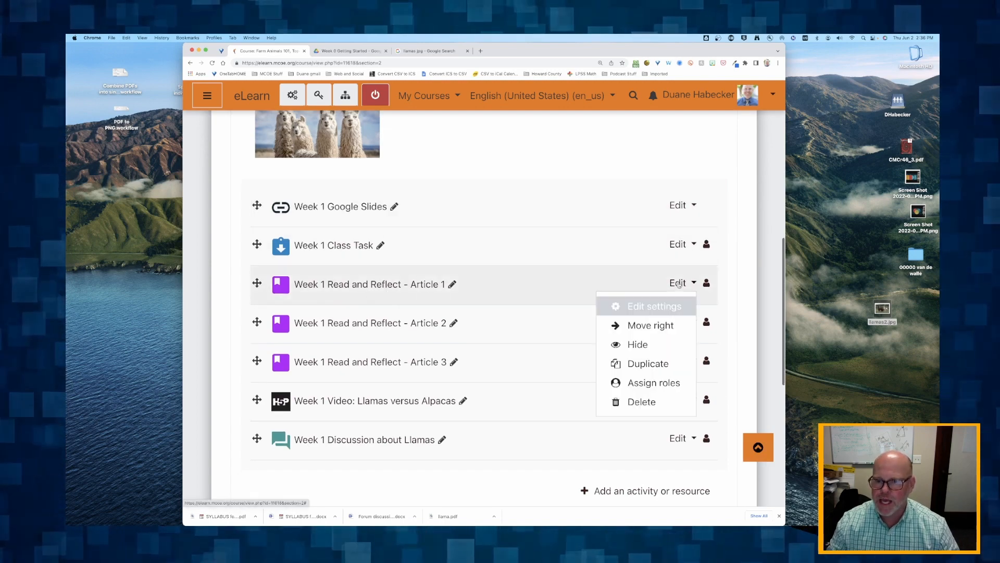
pyautogui.click(655, 307)
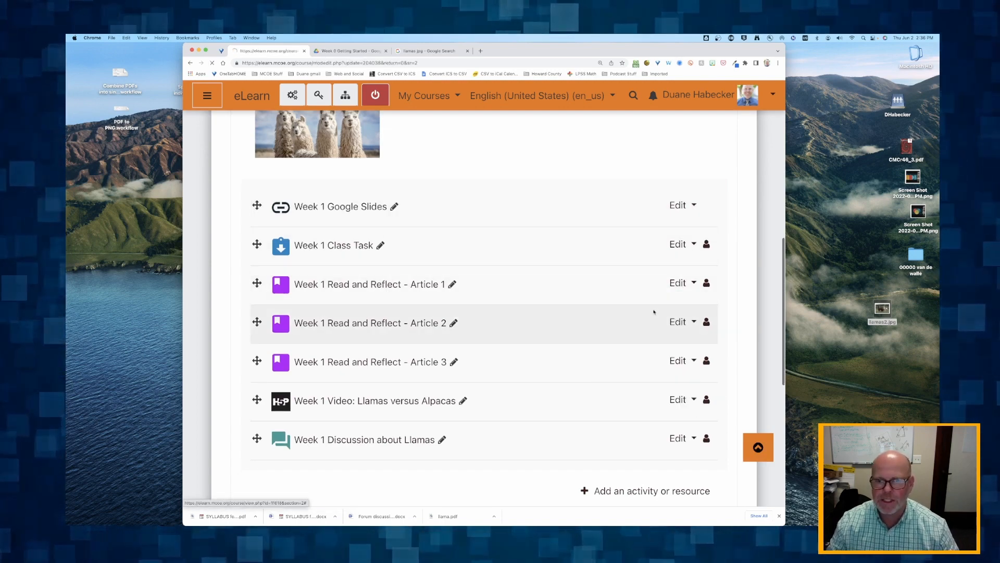
# Insert llamas2.jpg from the desktop into the lesson description below the Step 2 line
pyautogui.scroll(-5, 475, 324)
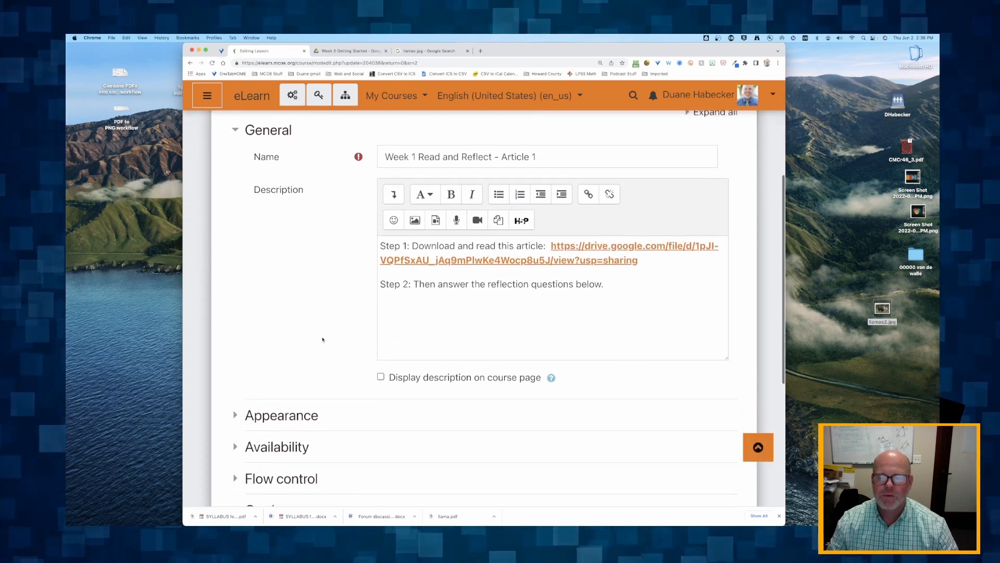
pyautogui.click(520, 292)
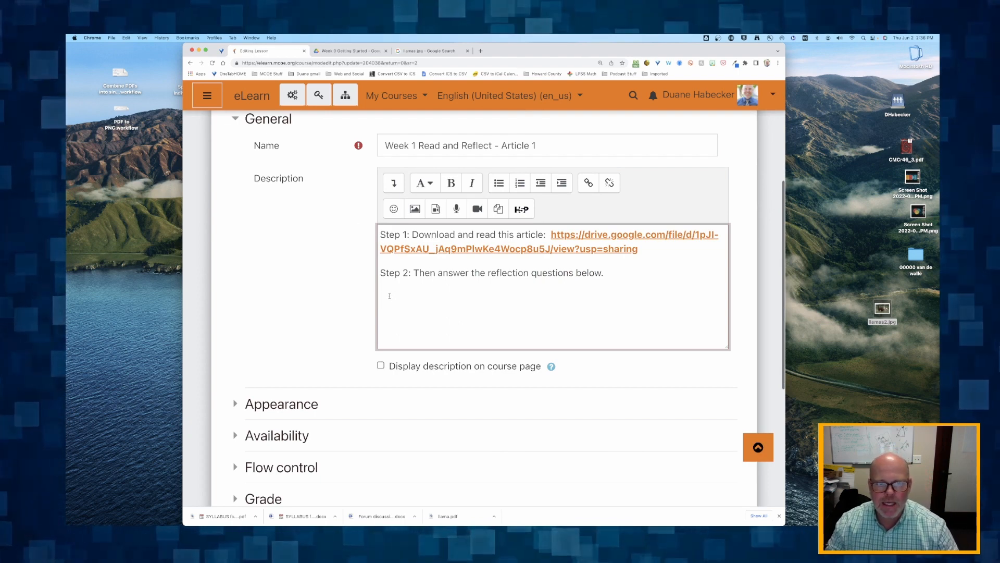
pyautogui.click(436, 273)
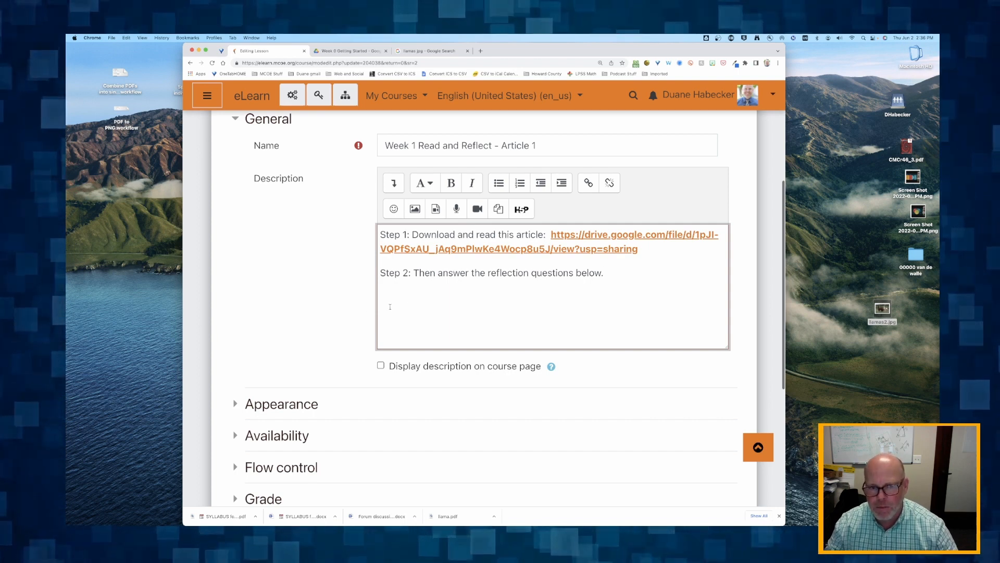
pyautogui.moveTo(880, 310); pyautogui.dragTo(524, 306)
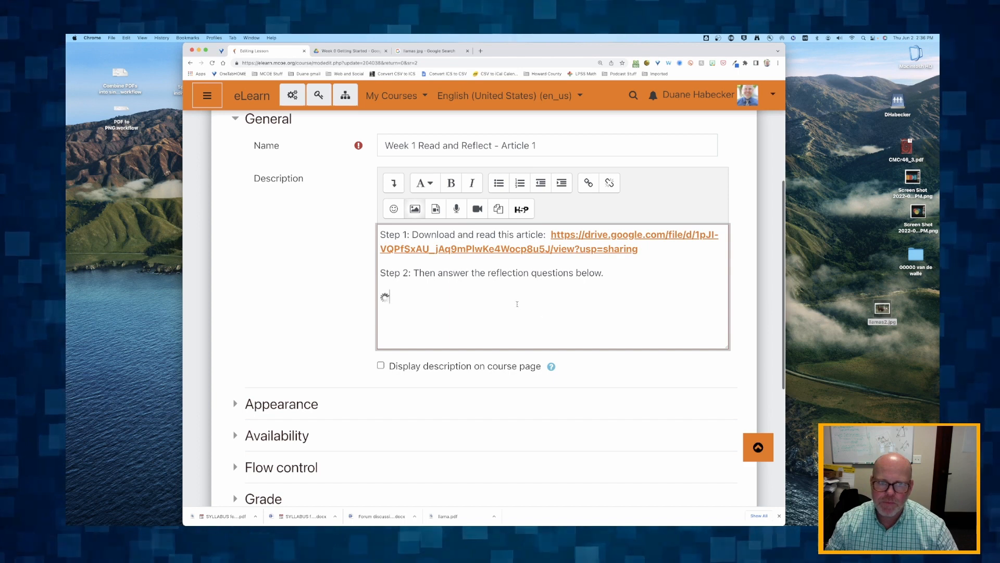
pyautogui.scroll(-5, 511, 306)
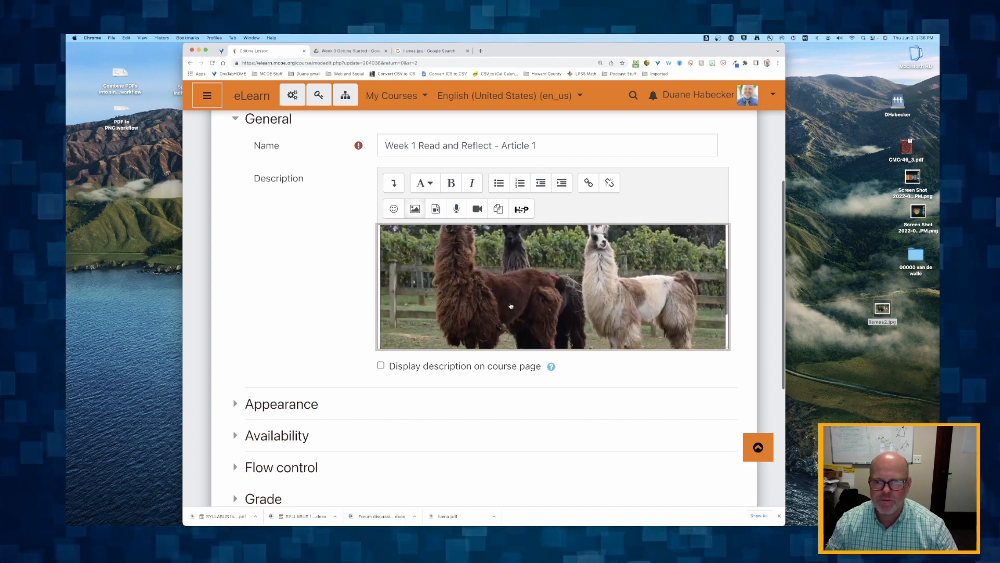
pyautogui.scroll(3, 524, 294)
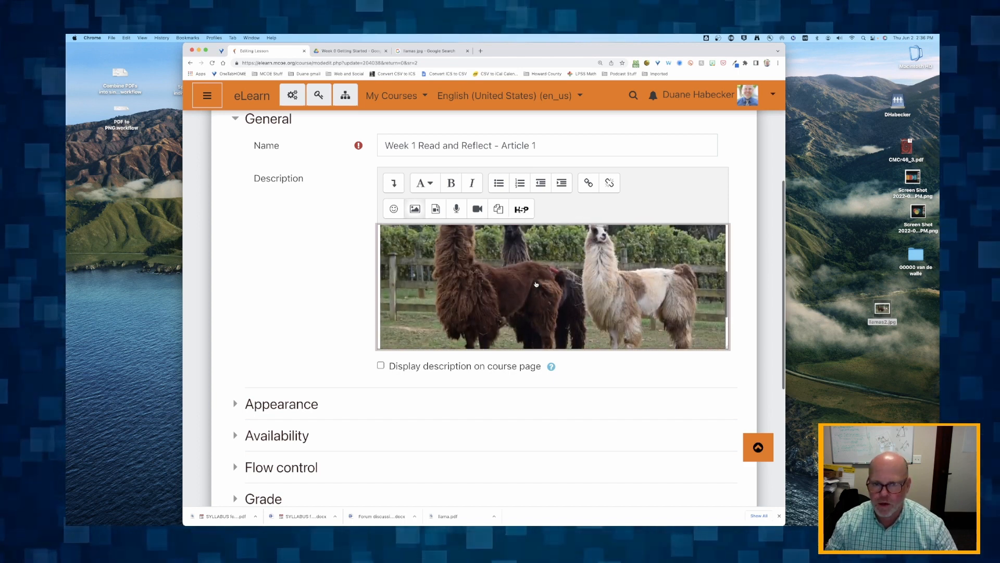
# Resize the inserted llama picture to a width of 600 with Auto size on and save the image properties
pyautogui.click(536, 284)
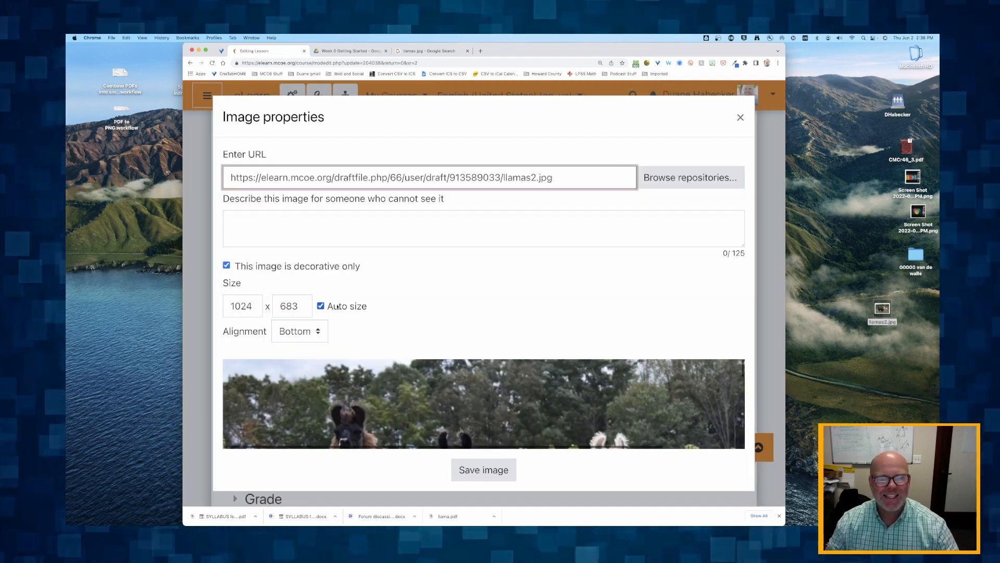
pyautogui.doubleClick(228, 304)
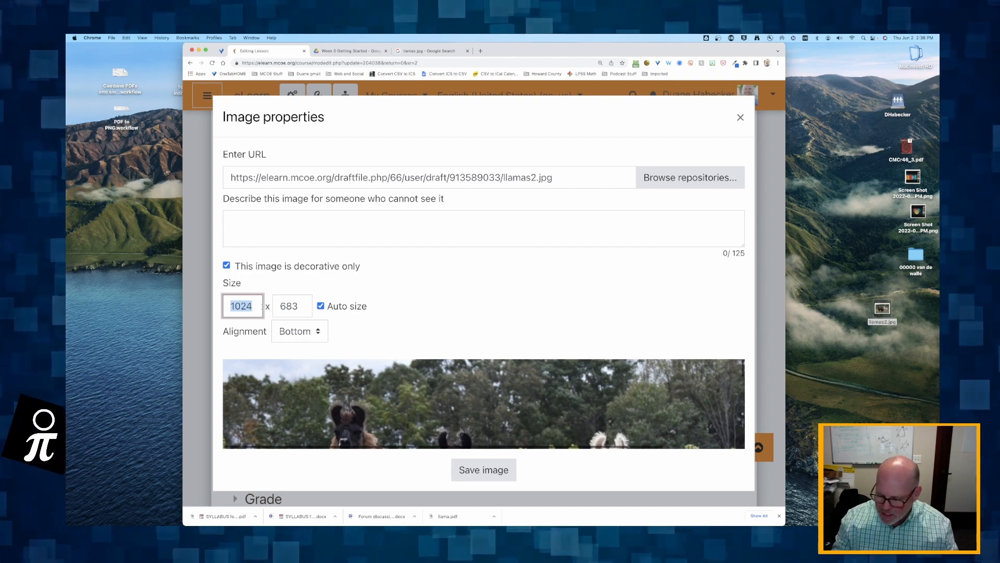
pyautogui.write('600')
pyautogui.press('Tab')
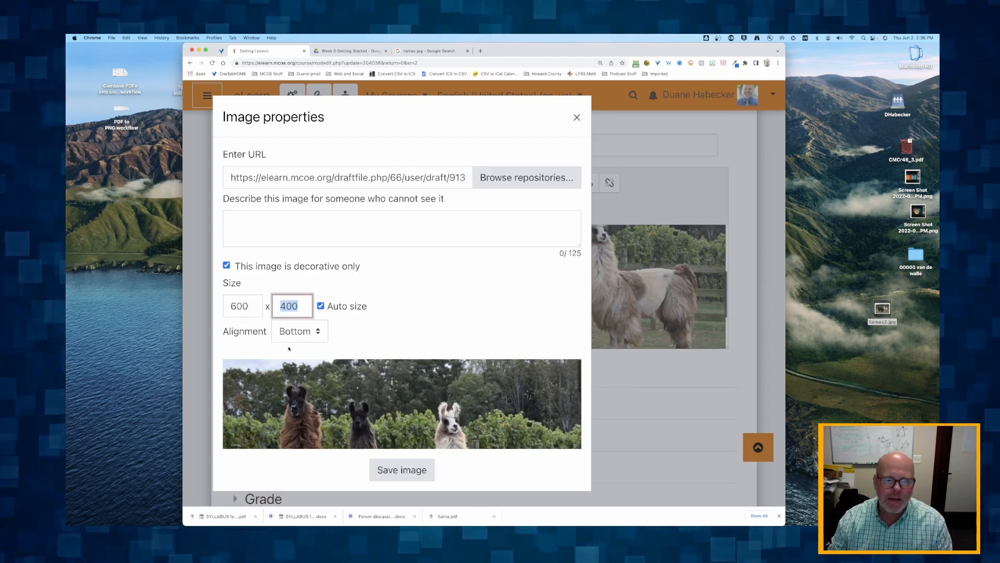
pyautogui.click(255, 335)
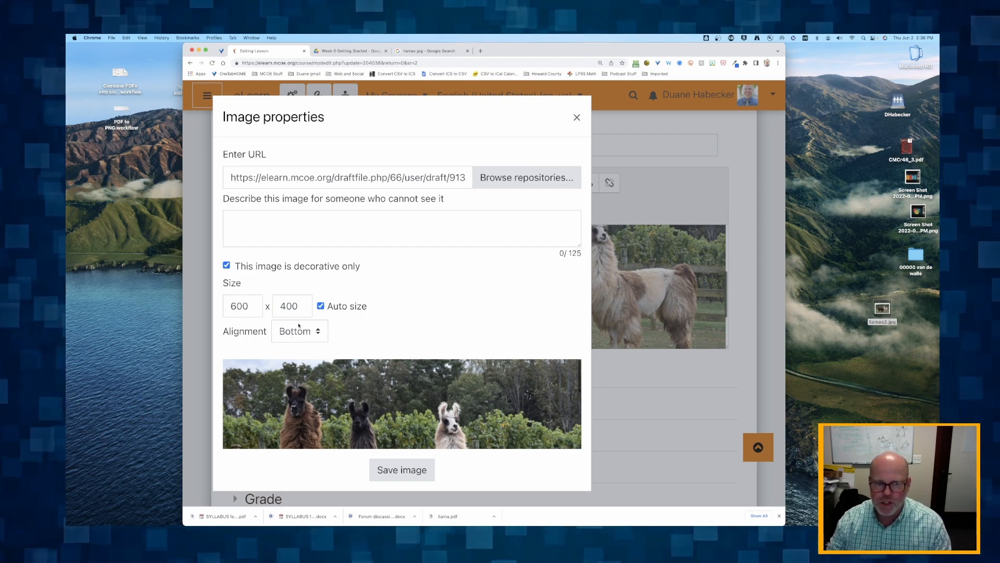
pyautogui.click(402, 472)
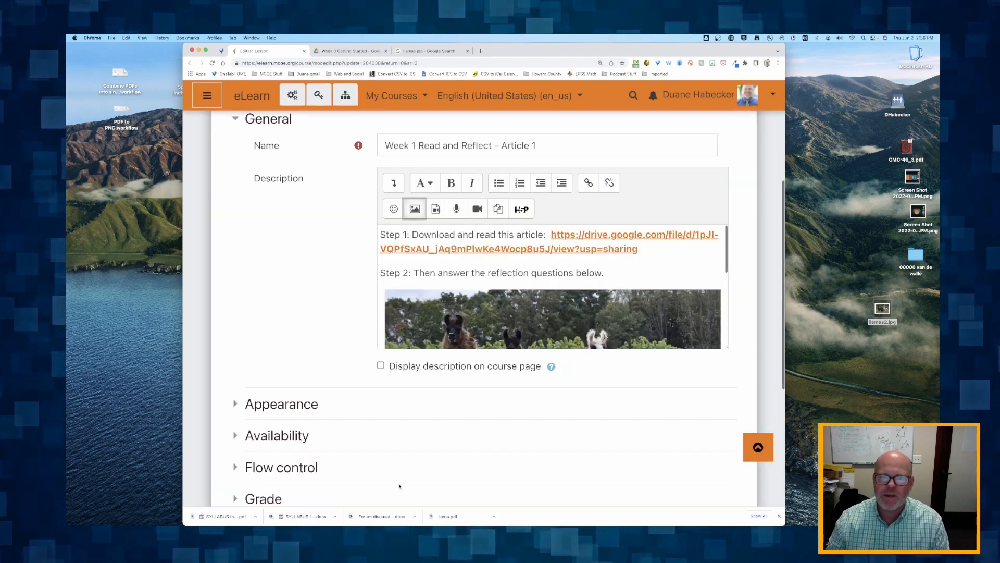
# Check the resized picture in the description, then save the lesson settings and display the lesson
pyautogui.scroll(-5, 430, 339)
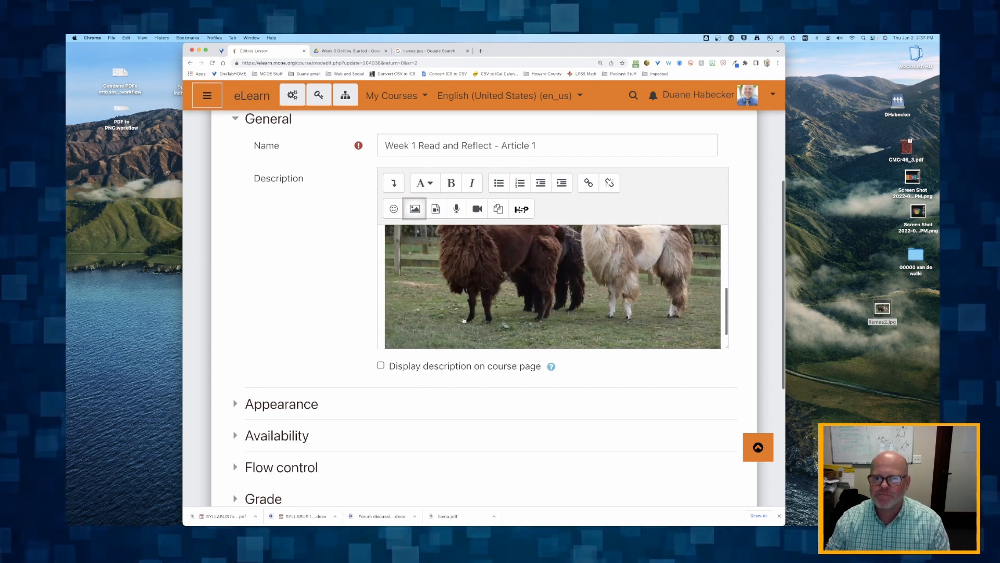
pyautogui.scroll(2, 464, 320)
pyautogui.scroll(-2, 464, 321)
pyautogui.scroll(-5, 320, 342)
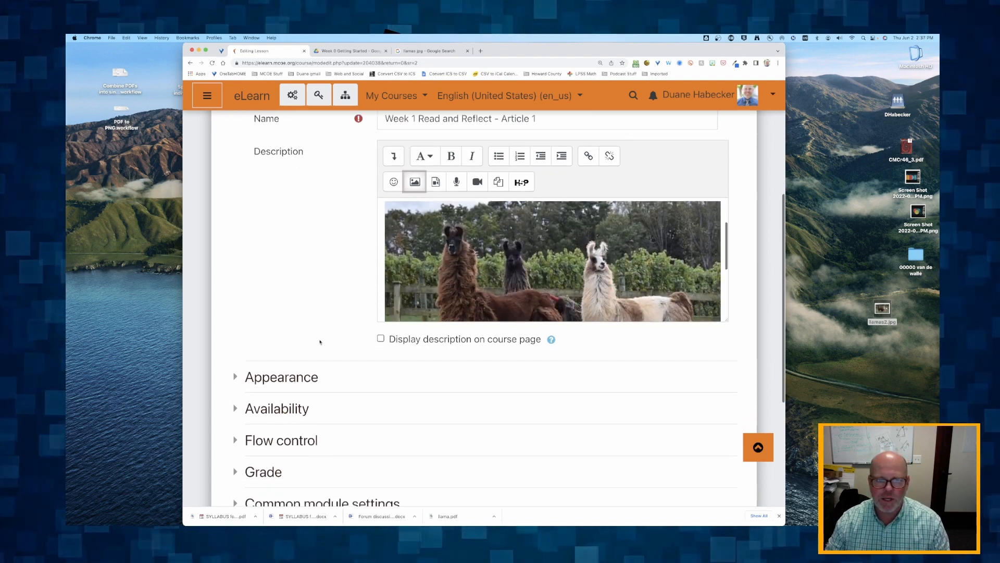
pyautogui.scroll(-3, 334, 344)
pyautogui.click(539, 422)
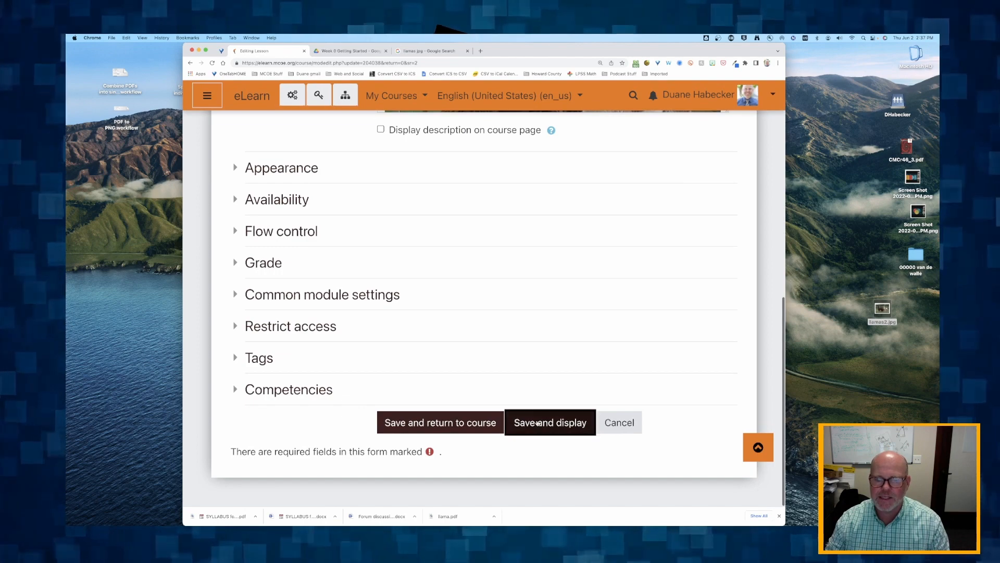
# Review the displayed lesson page, from the instructions and llama picture down to Question 1
pyautogui.scroll(-4, 537, 418)
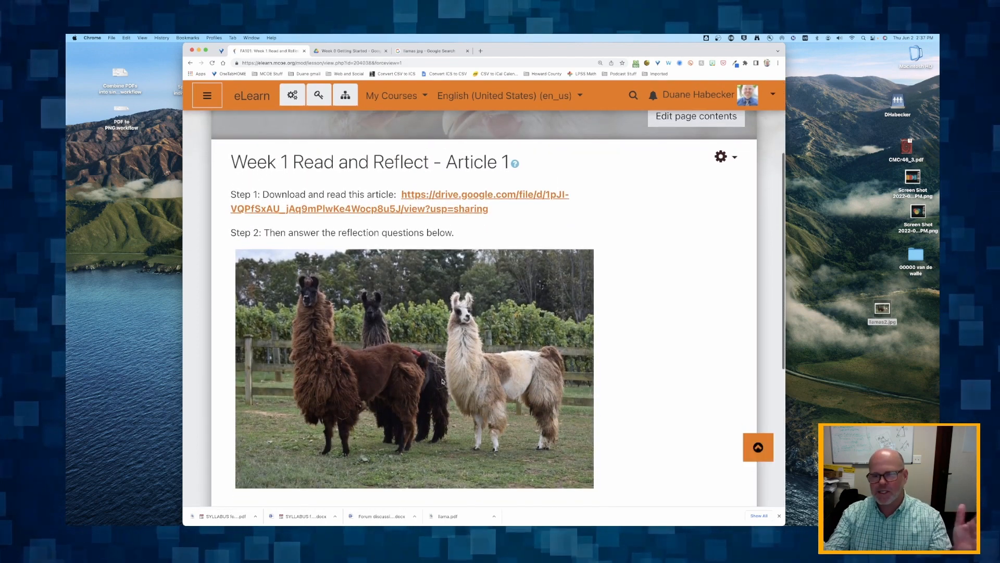
pyautogui.scroll(-4, 410, 301)
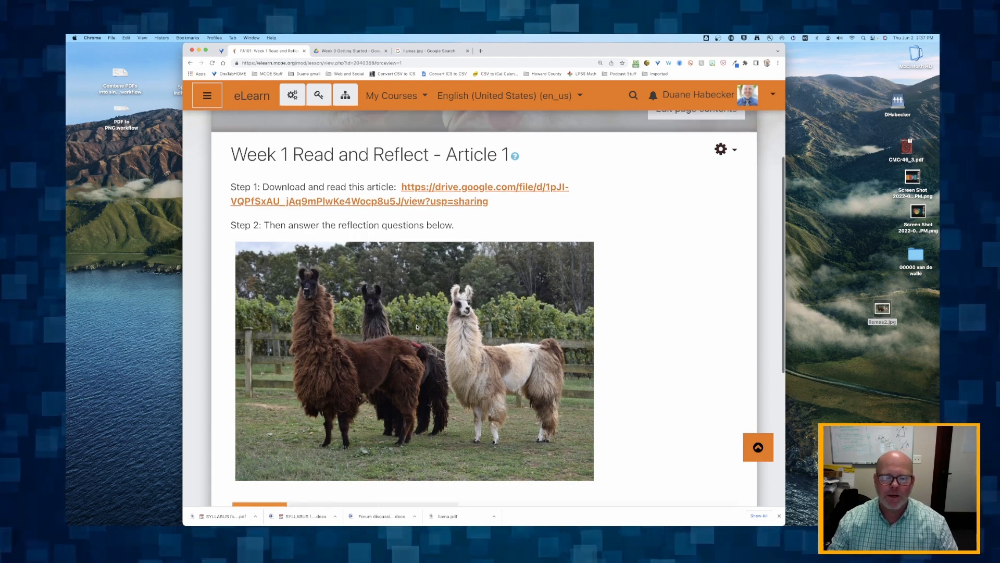
pyautogui.scroll(5, 416, 325)
pyautogui.scroll(-2, 416, 324)
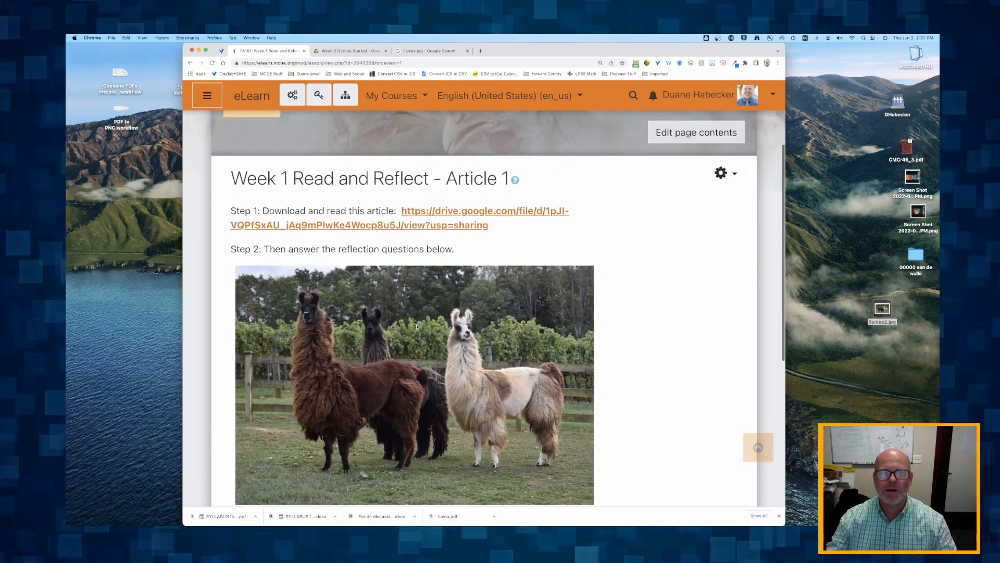
pyautogui.scroll(-5, 417, 328)
pyautogui.scroll(5, 417, 327)
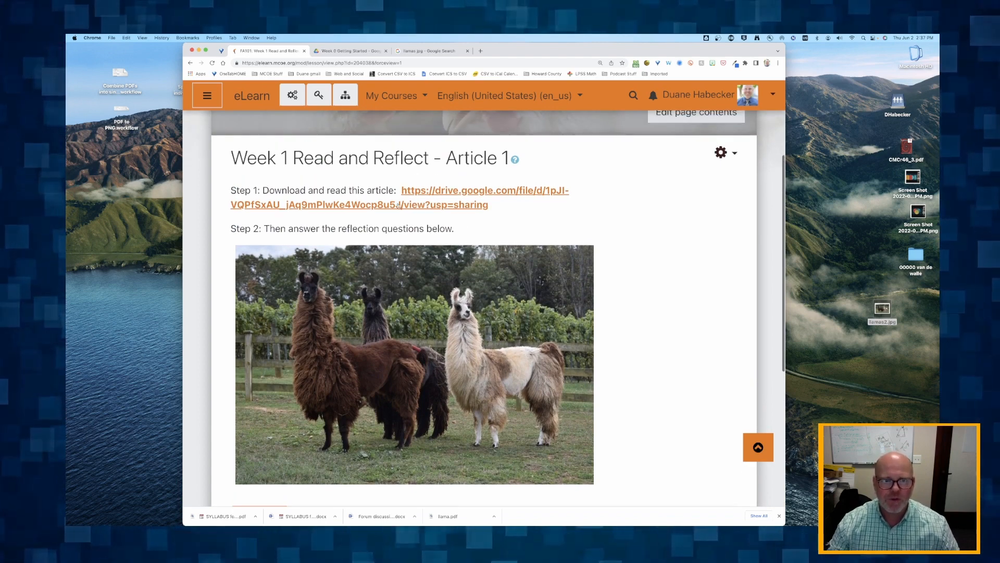
pyautogui.scroll(-5, 428, 208)
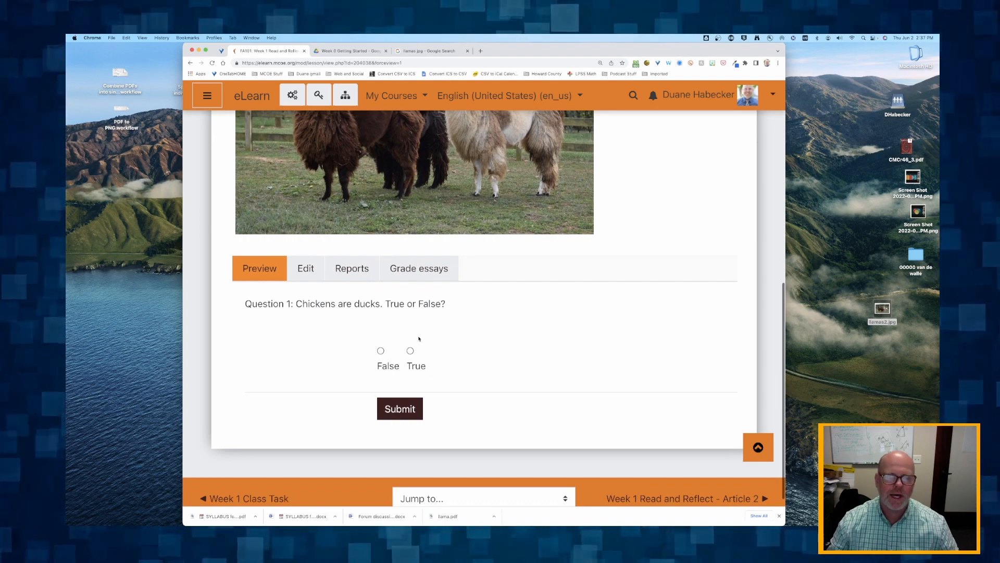
# Open the settings of the displayed Article 1 lesson and remove the llama picture from its description
pyautogui.scroll(3, 418, 343)
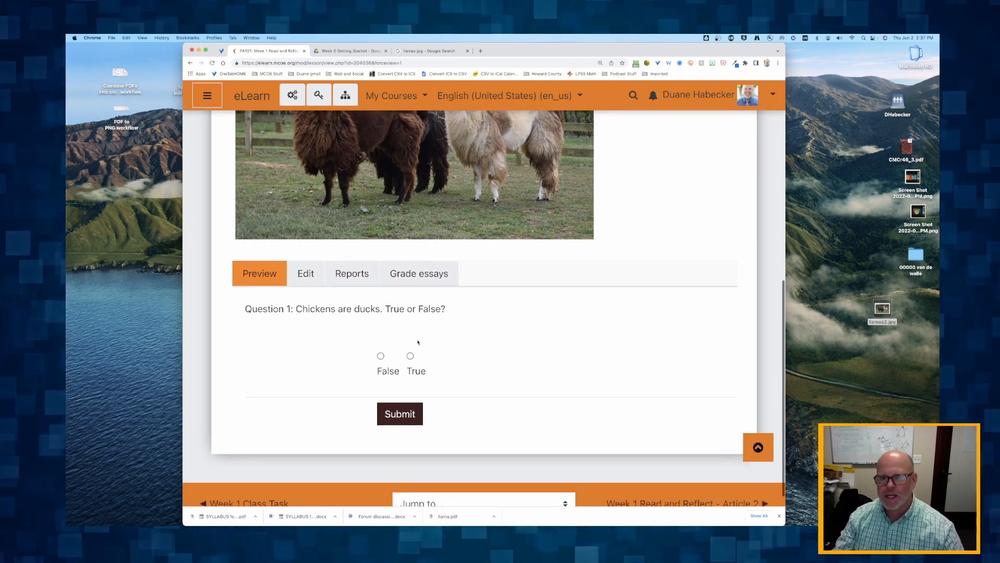
pyautogui.scroll(4, 417, 342)
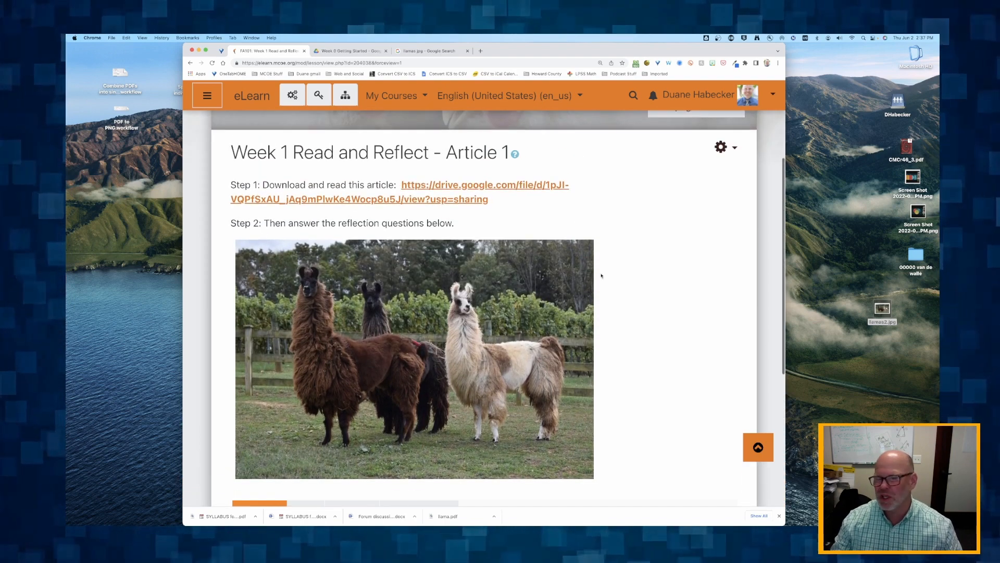
pyautogui.click(721, 148)
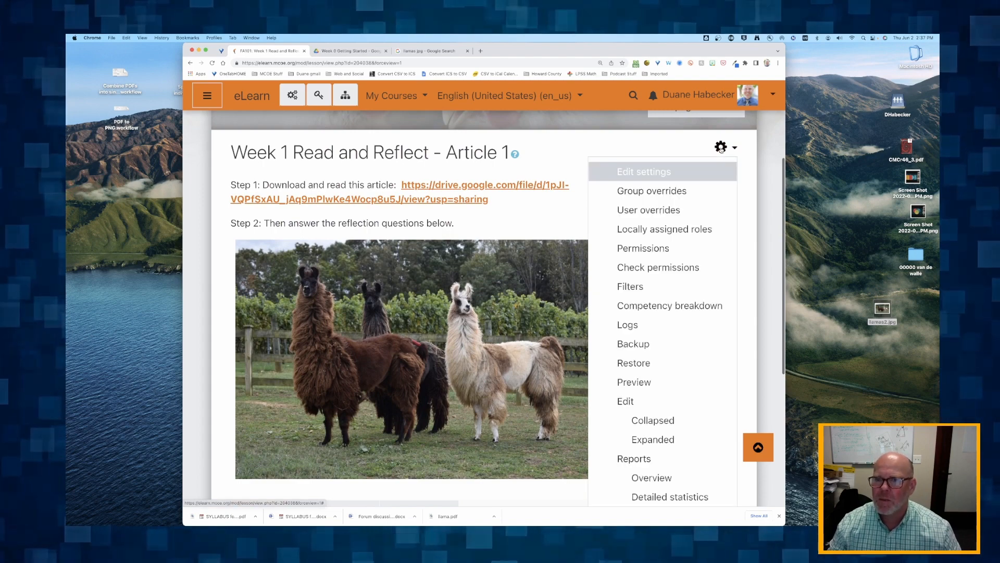
pyautogui.click(646, 174)
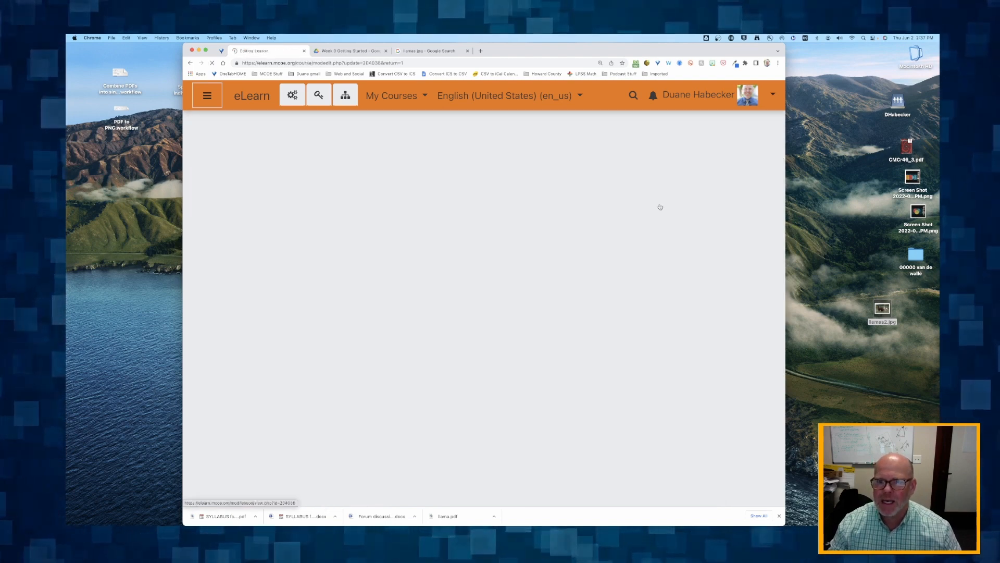
pyautogui.scroll(-5, 341, 328)
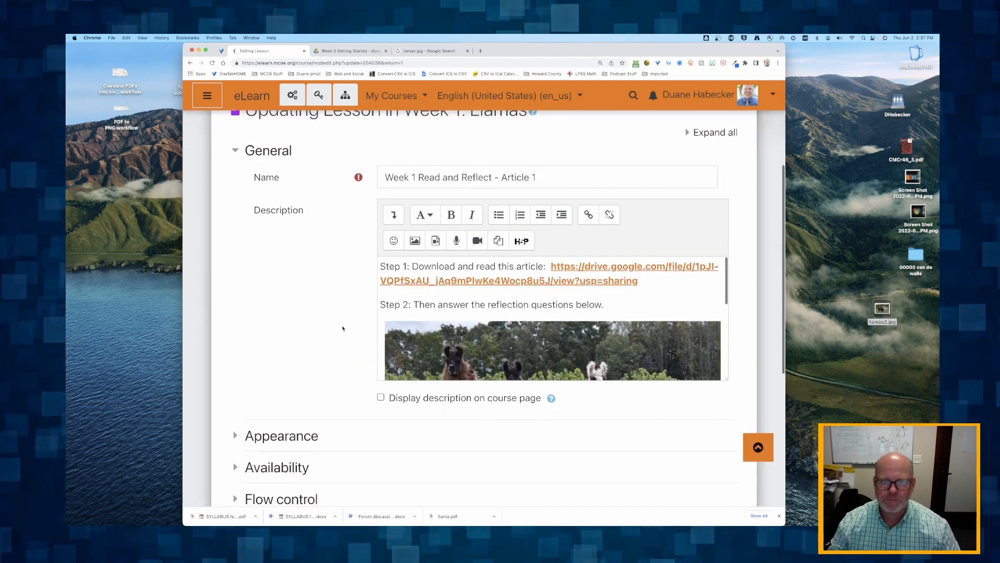
pyautogui.click(533, 309)
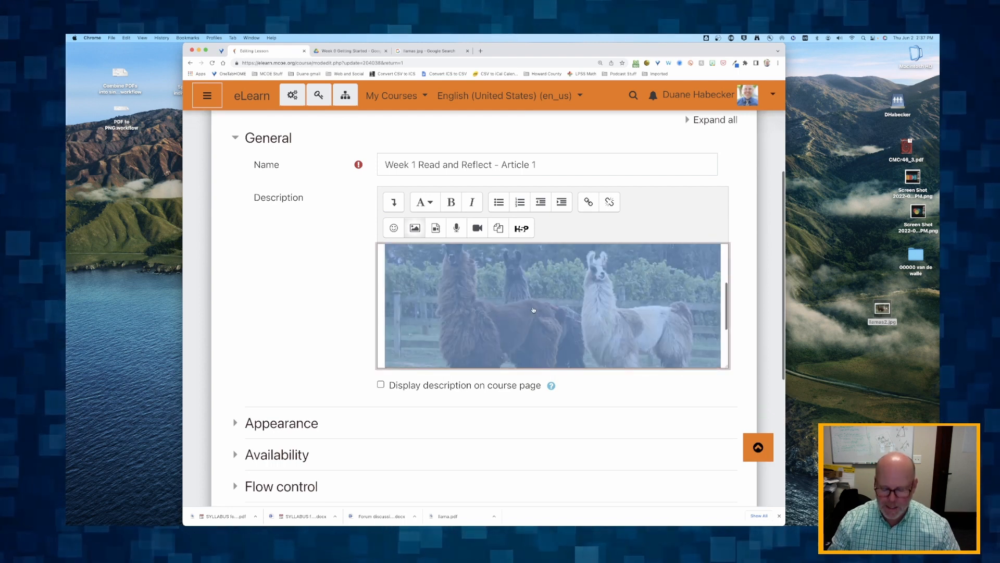
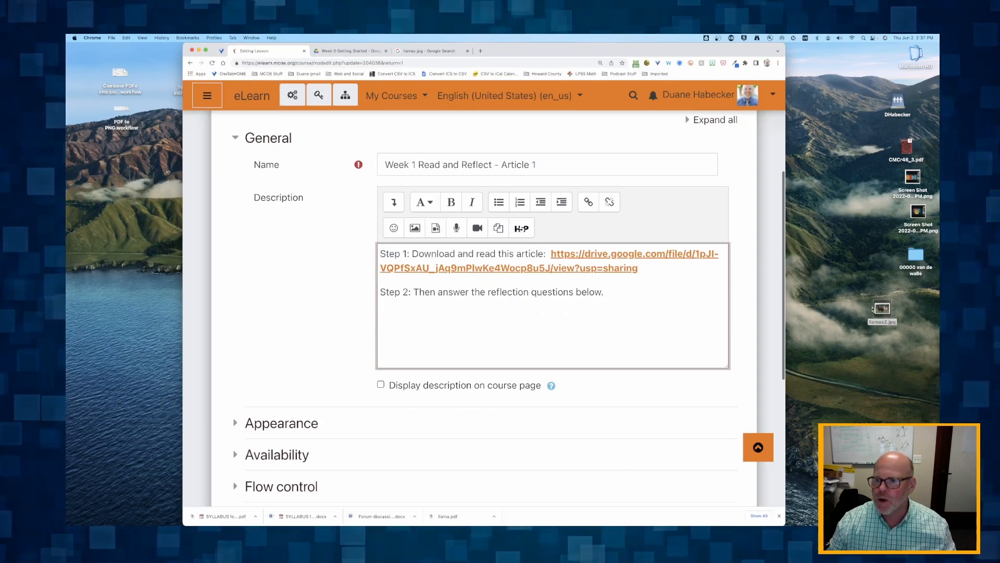
# Insert llamas2.jpg from the desktop into the description in front of the Step 1 line and check its placement
pyautogui.moveTo(873, 309); pyautogui.dragTo(469, 286)
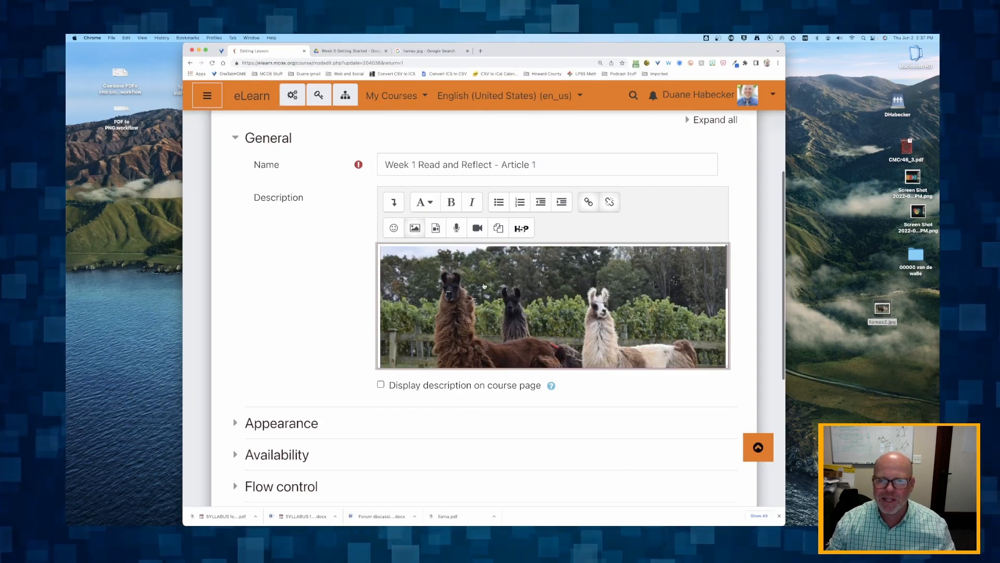
pyautogui.scroll(-6, 469, 292)
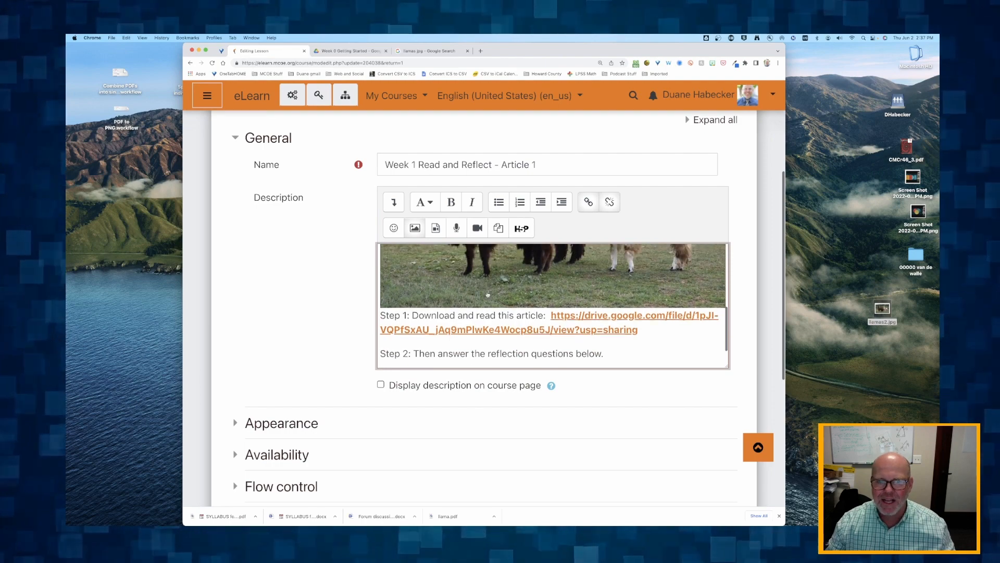
pyautogui.scroll(5, 487, 295)
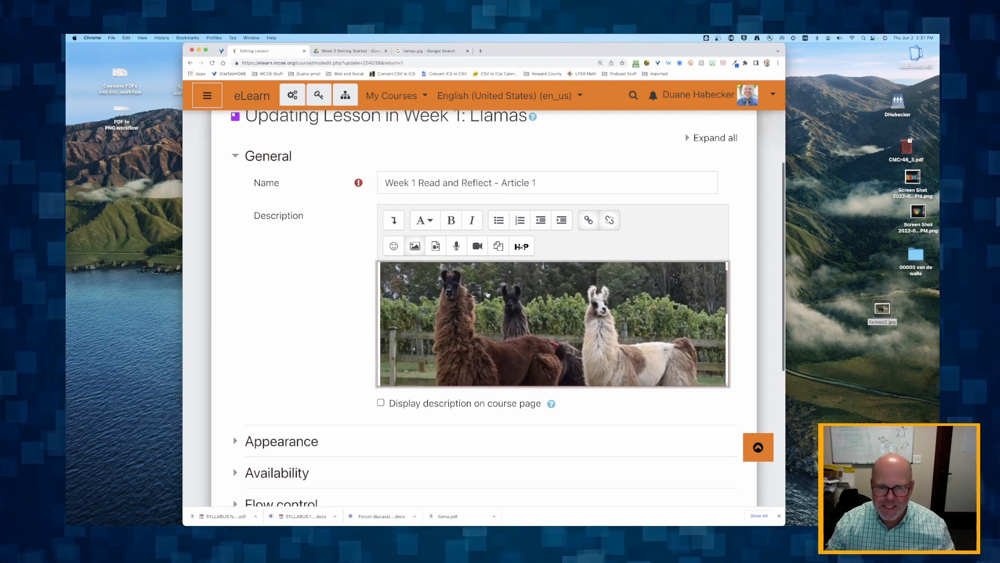
# Open the inserted llama picture's image properties and set its width to 400 with Auto size on
pyautogui.click(558, 349)
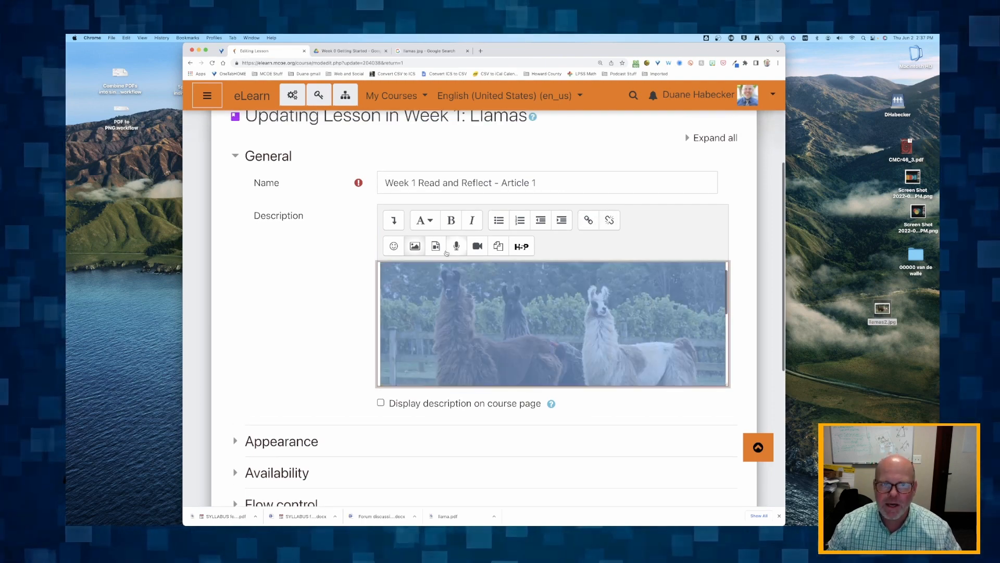
pyautogui.click(415, 246)
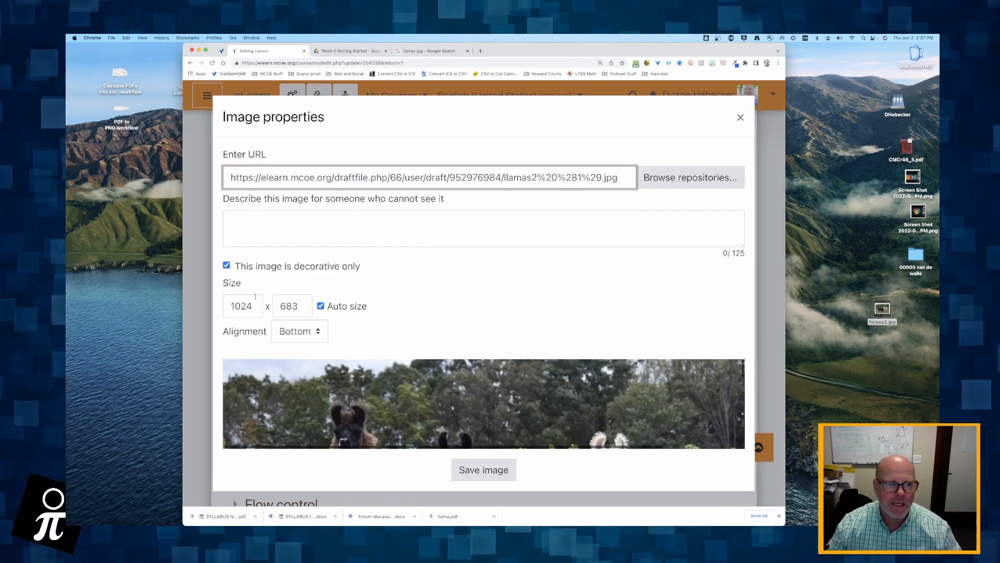
pyautogui.doubleClick(238, 306)
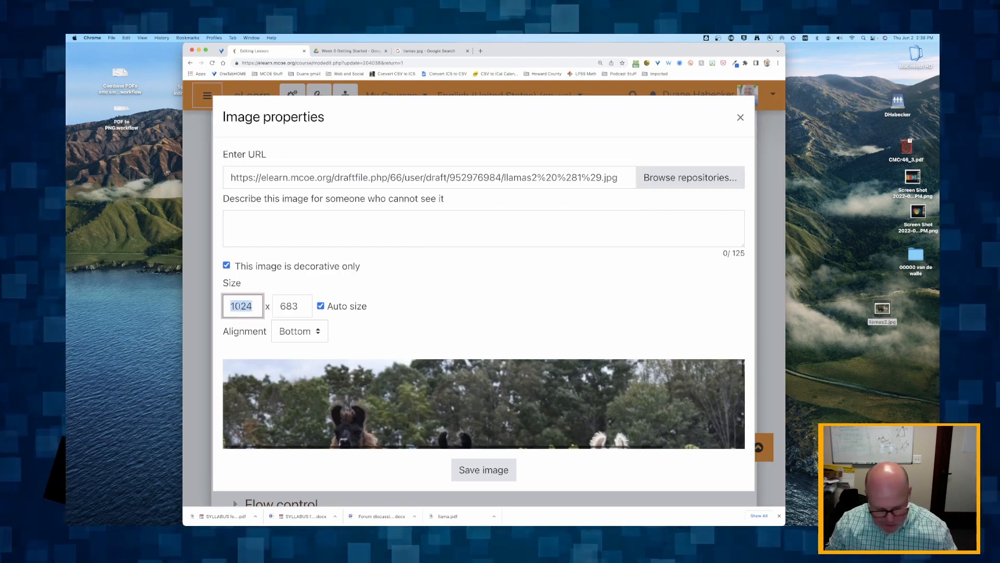
pyautogui.write('30')
pyautogui.press('BackSpace')
pyautogui.press('BackSpace')
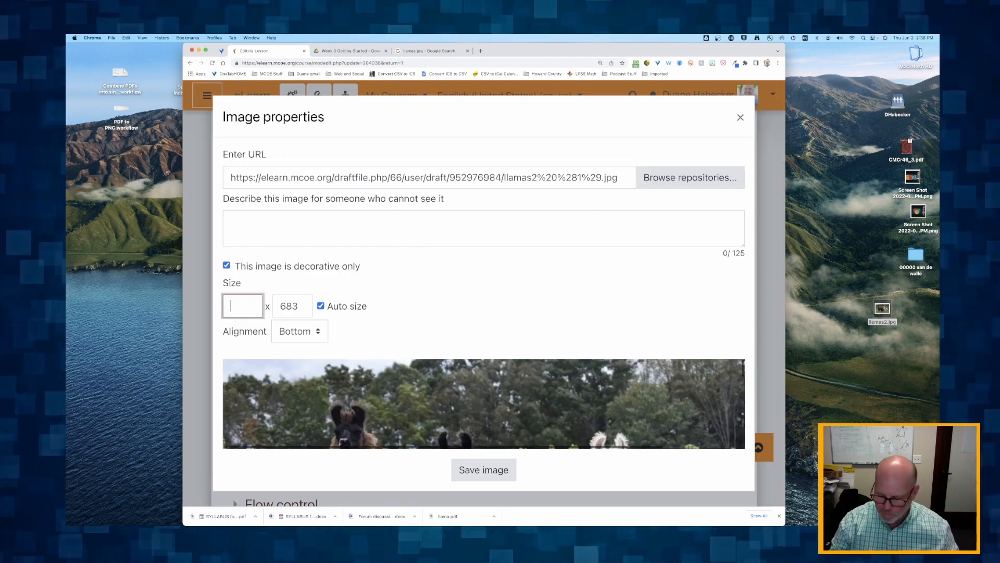
pyautogui.write('400')
pyautogui.press('Tab')
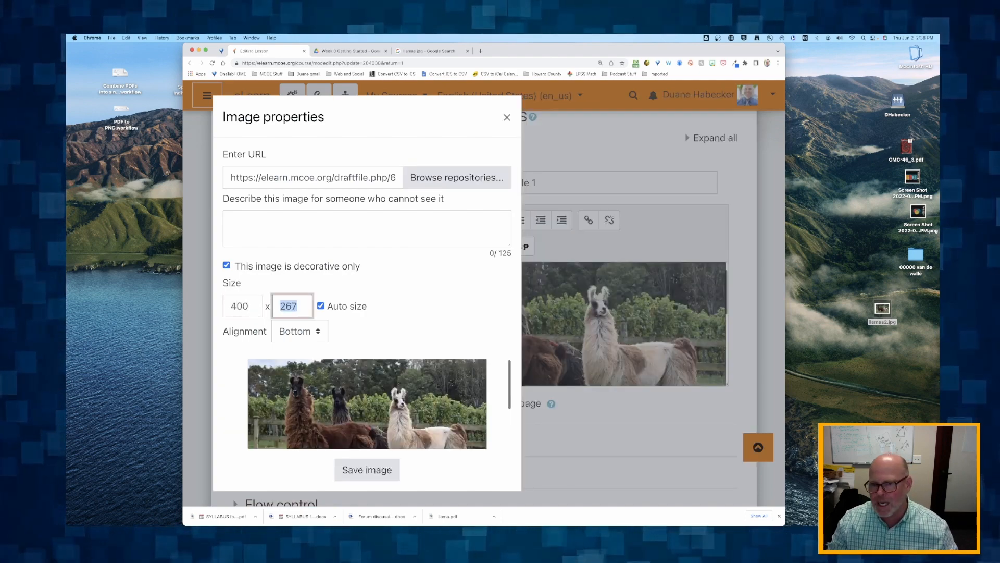
# Set the llama picture's alignment to Right and save the image properties
pyautogui.click(249, 331)
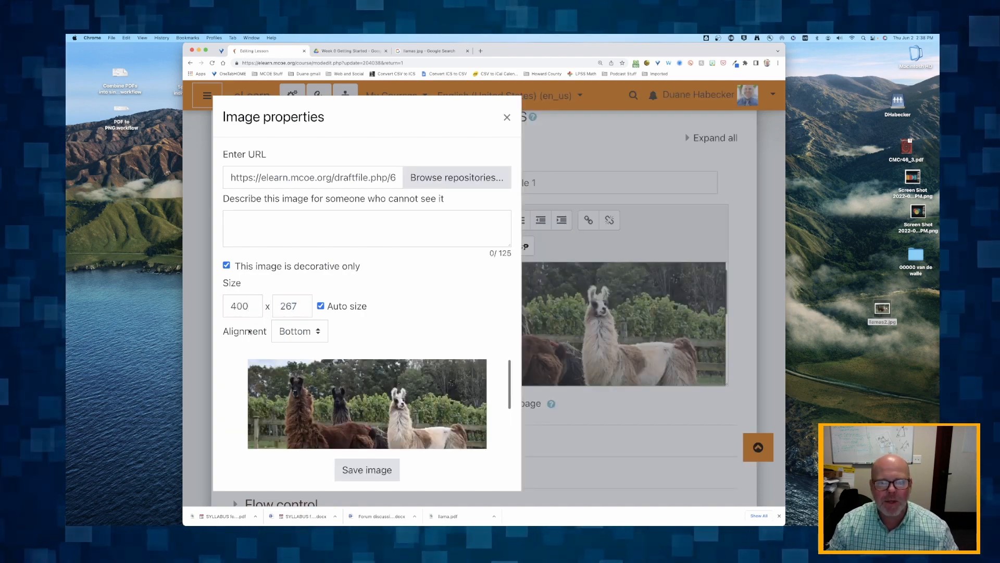
pyautogui.click(307, 326)
pyautogui.click(281, 356)
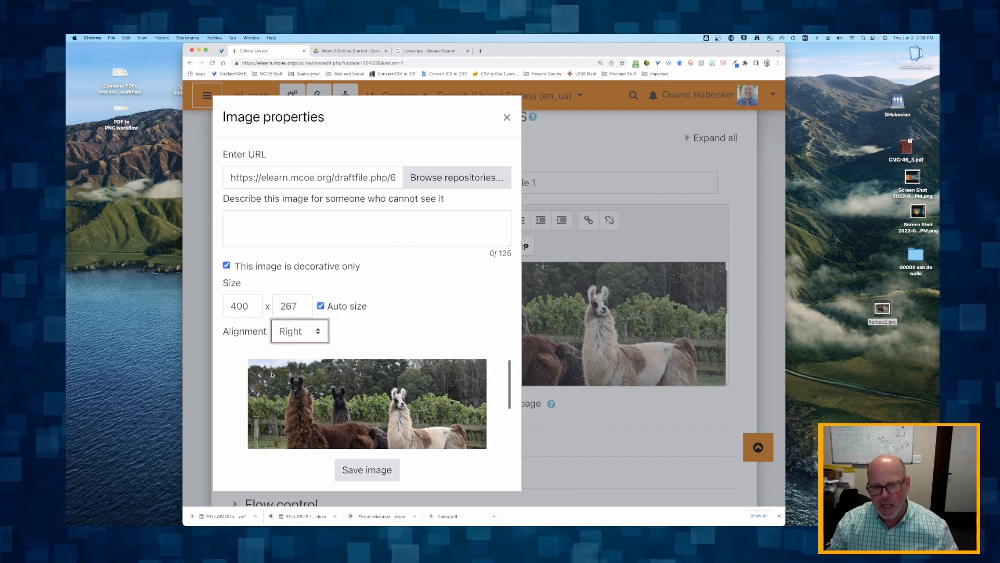
pyautogui.click(367, 470)
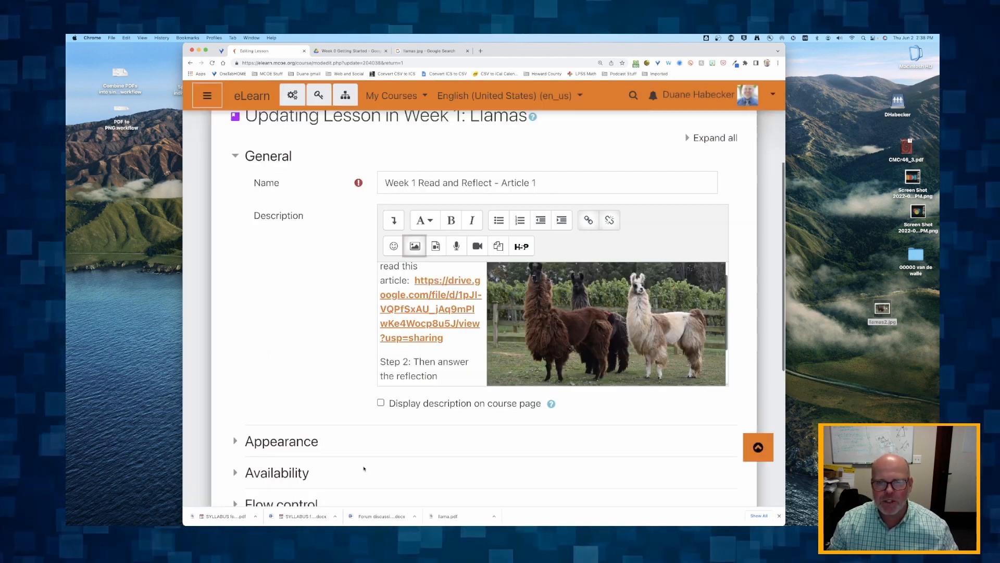
# Save and display the lesson, then check how the instructions sit beside the llama picture
pyautogui.scroll(-5, 317, 356)
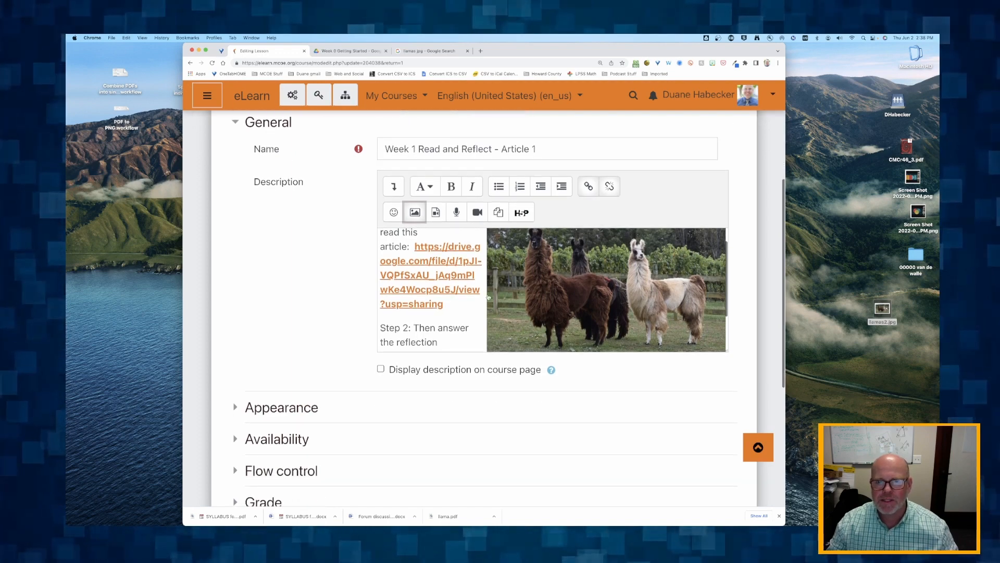
pyautogui.scroll(-3, 338, 312)
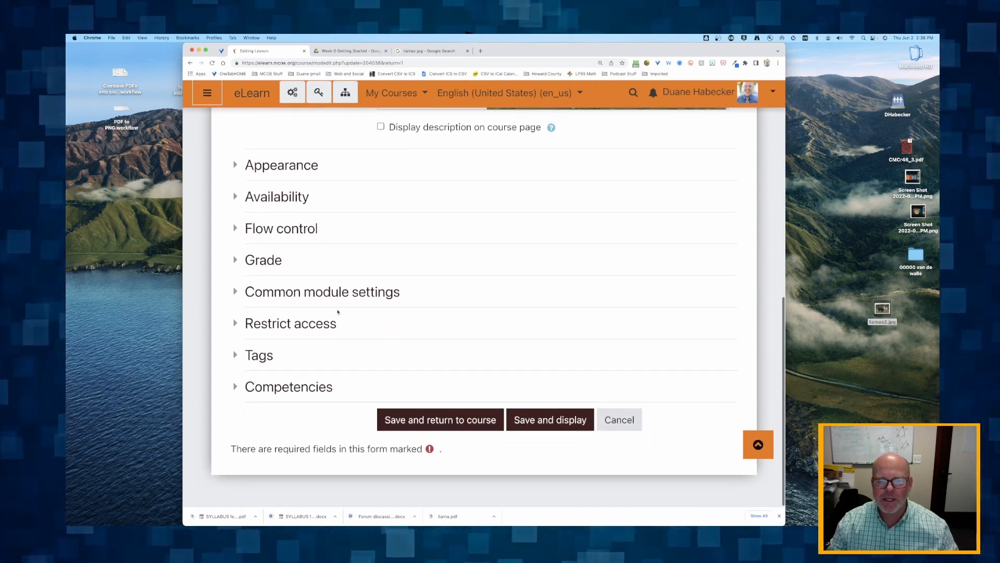
pyautogui.click(569, 420)
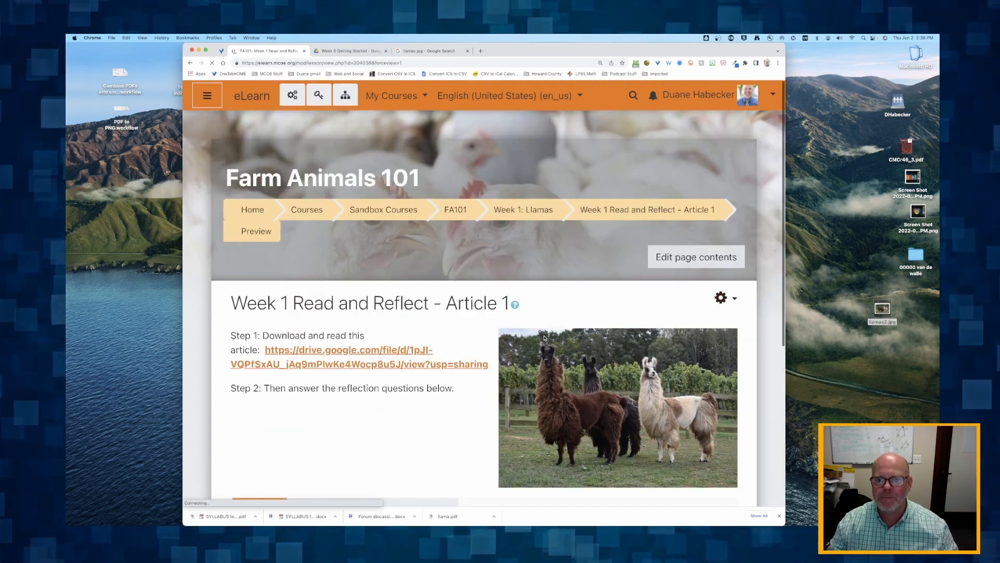
pyautogui.scroll(-3, 443, 349)
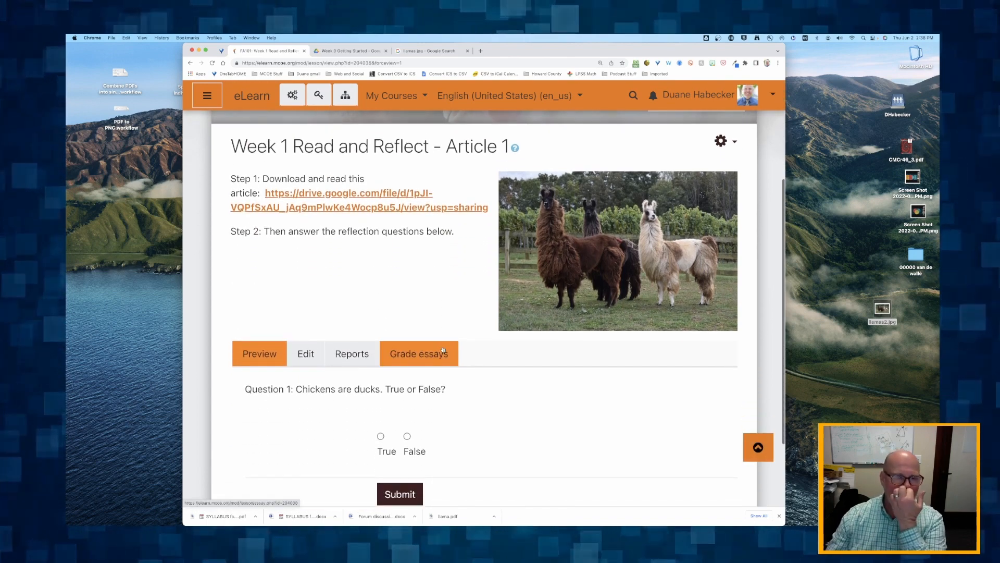
pyautogui.moveTo(238, 180); pyautogui.dragTo(382, 268)
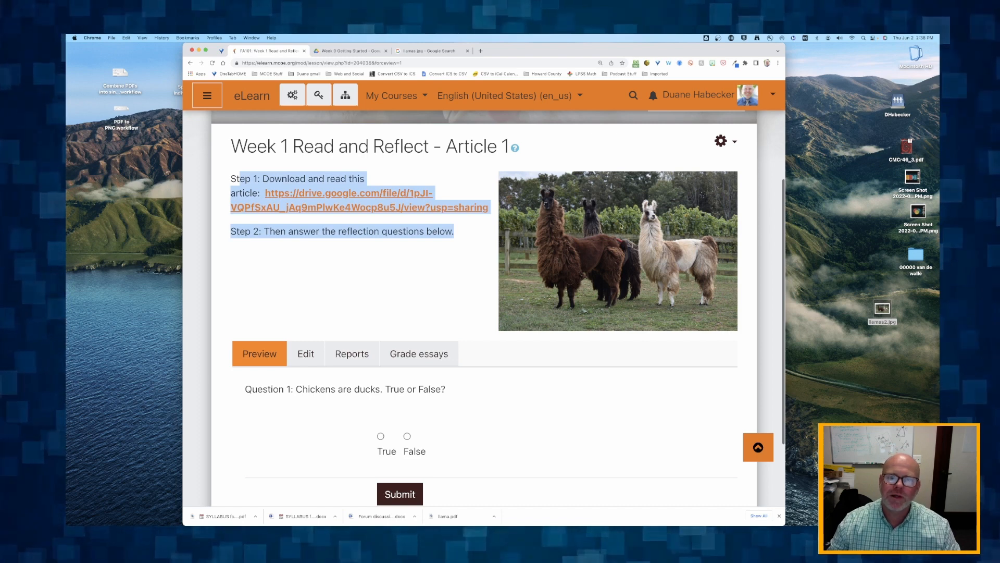
pyautogui.click(437, 225)
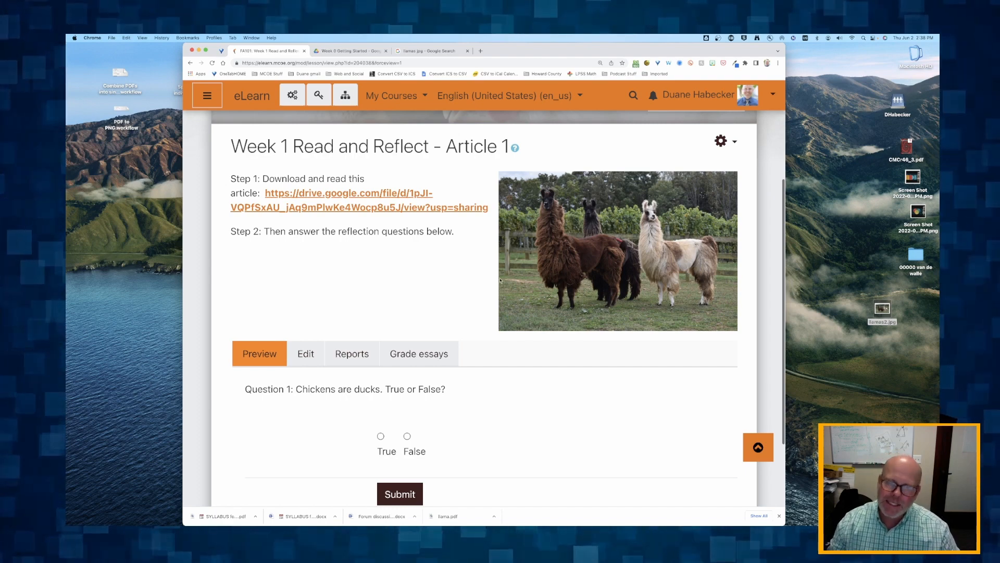
# Return to the Week 1: Llamas section and open the settings of Week 1 Read and Reflect - Article 2
pyautogui.scroll(2, 448, 295)
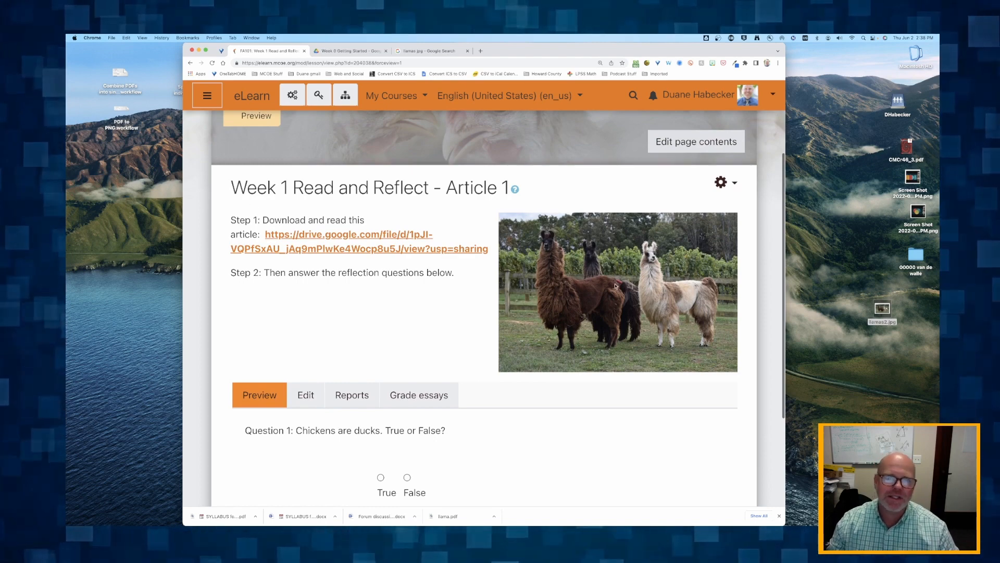
pyautogui.scroll(5, 616, 286)
pyautogui.click(512, 210)
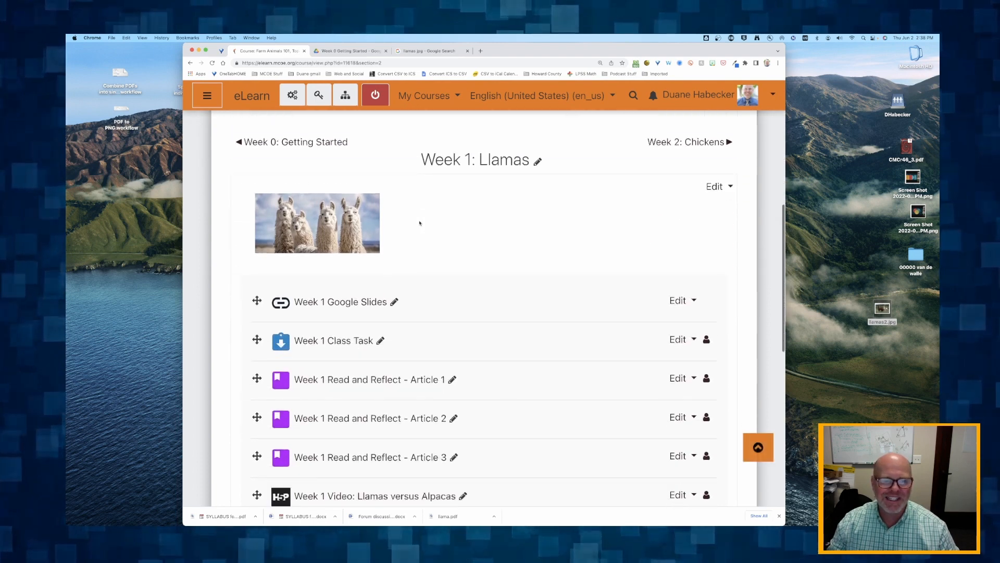
pyautogui.scroll(-3, 420, 223)
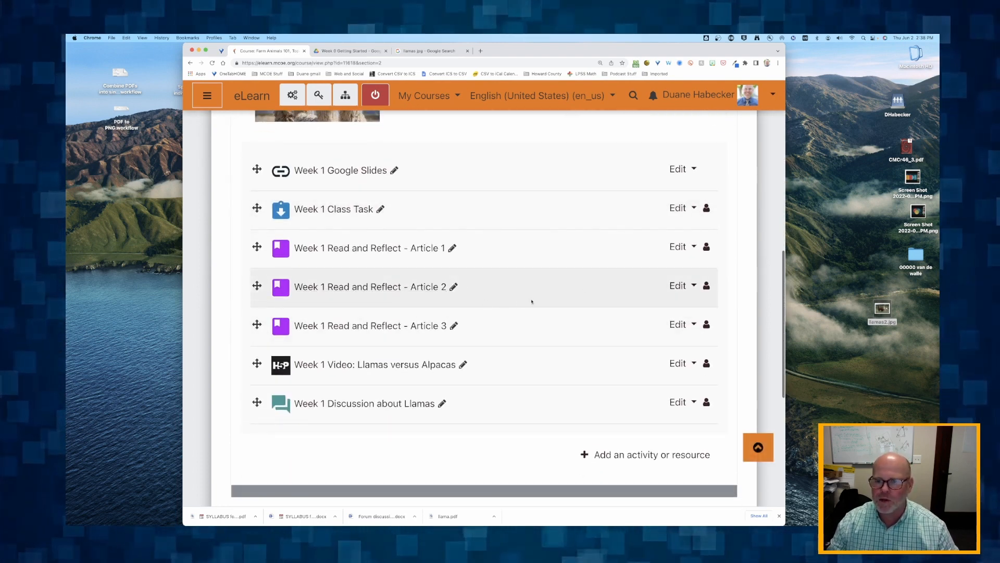
pyautogui.click(680, 286)
pyautogui.click(655, 309)
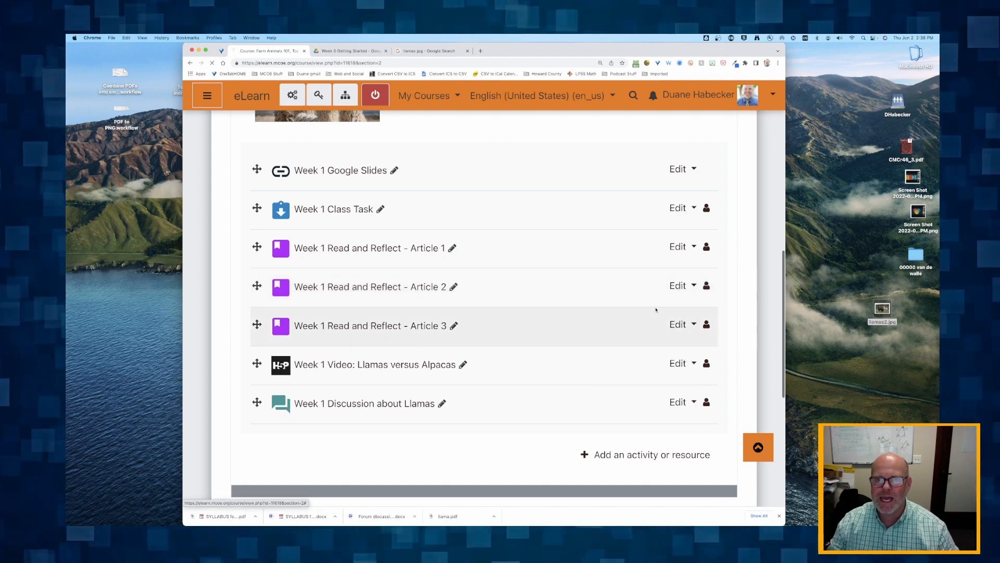
pyautogui.scroll(-3, 290, 320)
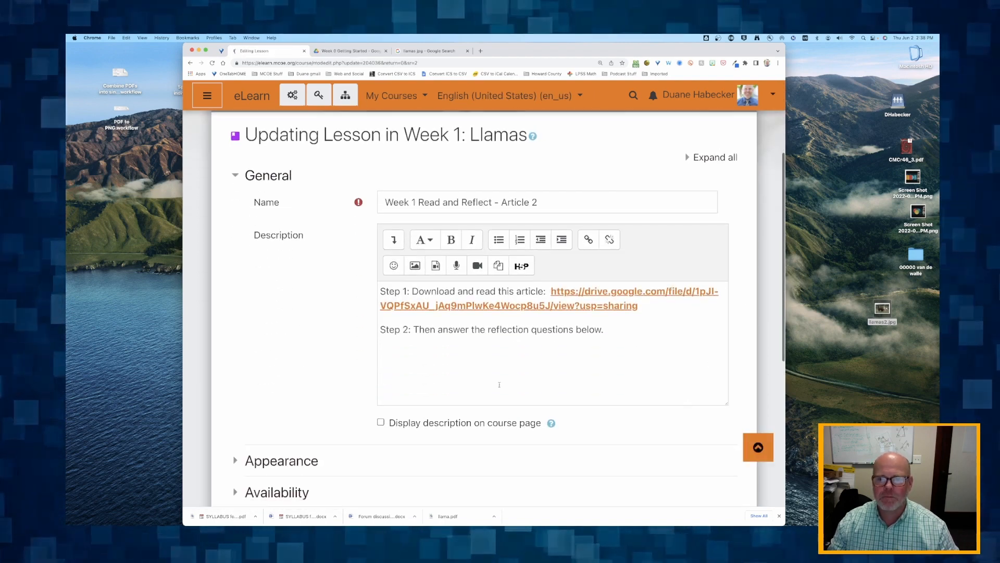
# Find the picture of two young llamas nose to nose among the Google Images results and save it to the desktop
pyautogui.click(422, 51)
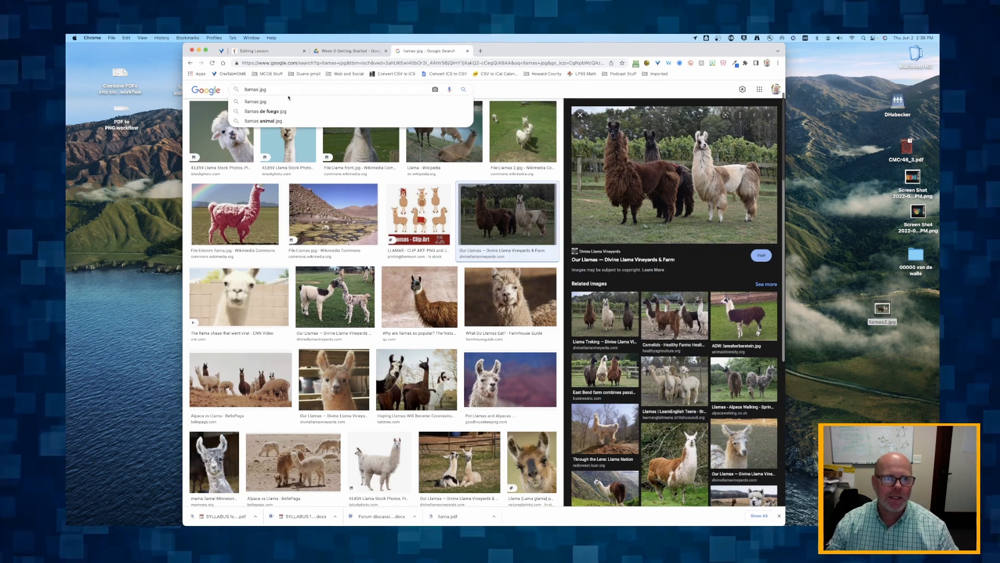
pyautogui.scroll(-3, 322, 223)
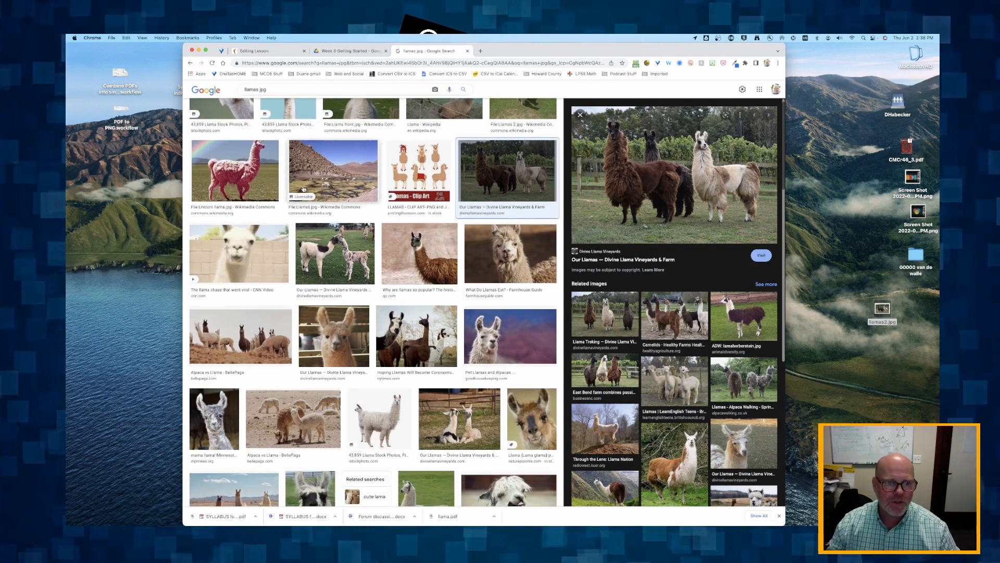
pyautogui.click(322, 222)
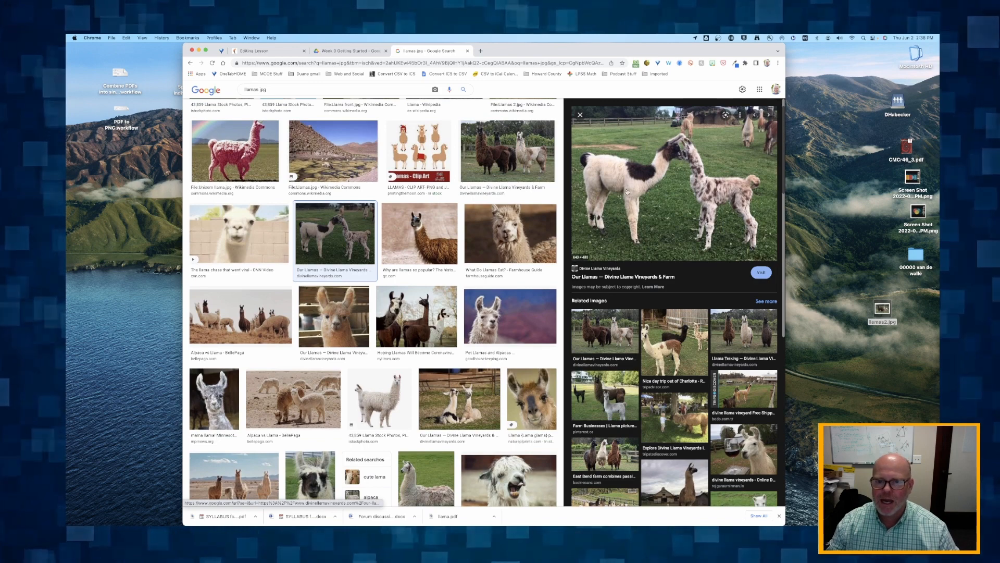
pyautogui.moveTo(627, 192); pyautogui.dragTo(868, 375)
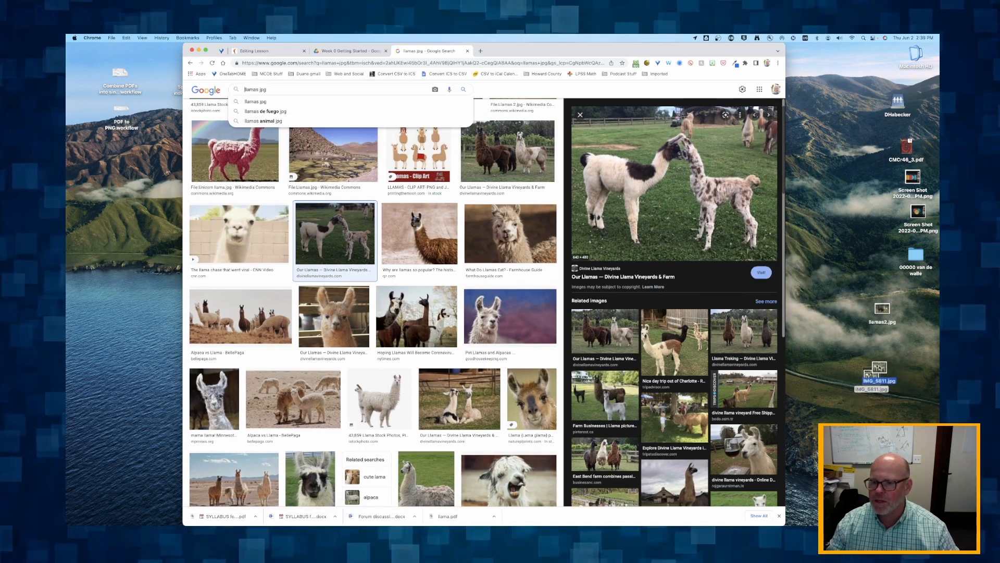
# Rename the downloaded llama picture on the desktop as llama3.jpg
pyautogui.click(877, 381)
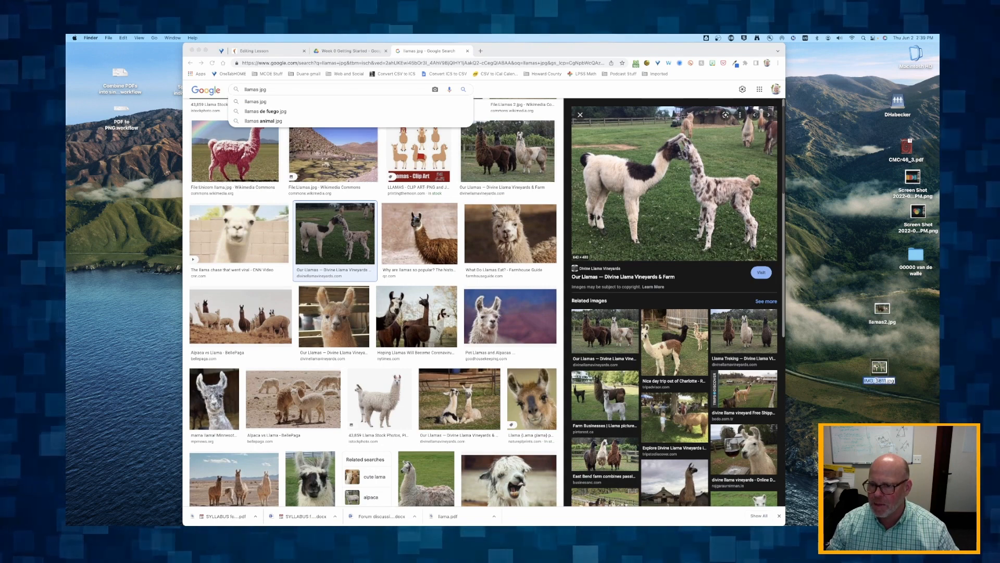
pyautogui.write('llama')
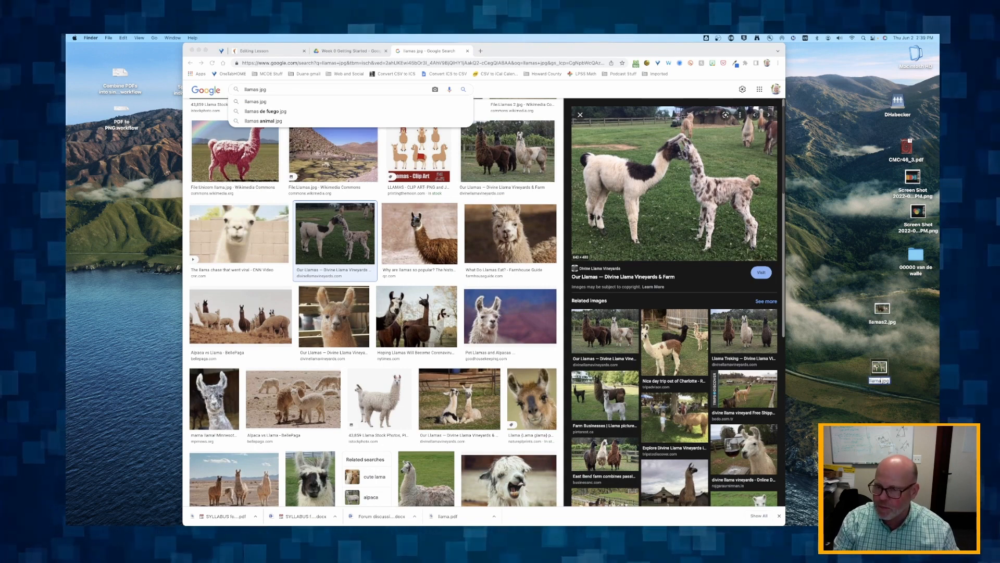
pyautogui.write('3')
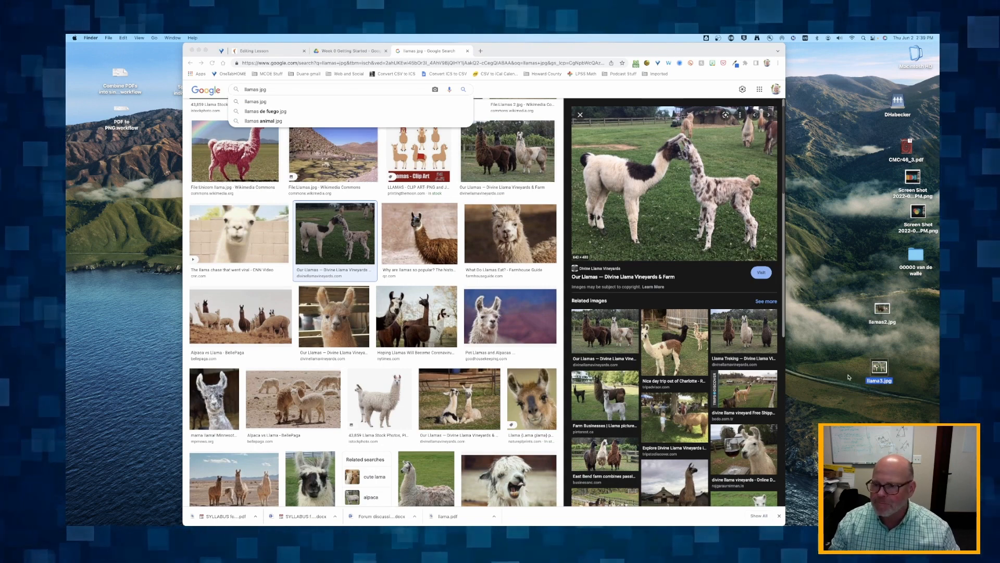
pyautogui.press('Return')
# Delete llamas2.jpg from the desktop and move llama3.jpg to about where it was
pyautogui.moveTo(879, 368); pyautogui.dragTo(856, 281)
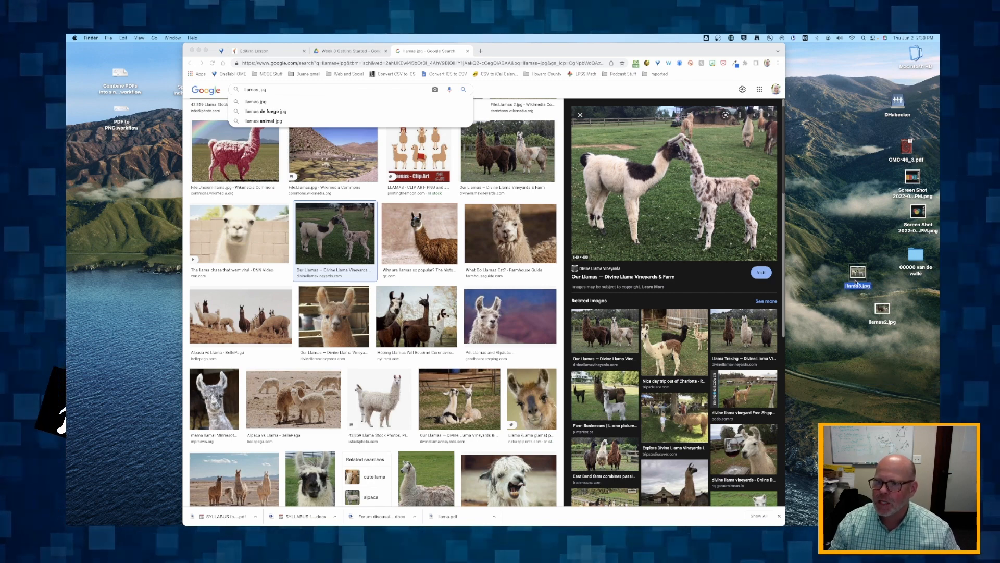
pyautogui.click(887, 309)
pyautogui.press('super+BackSpace')
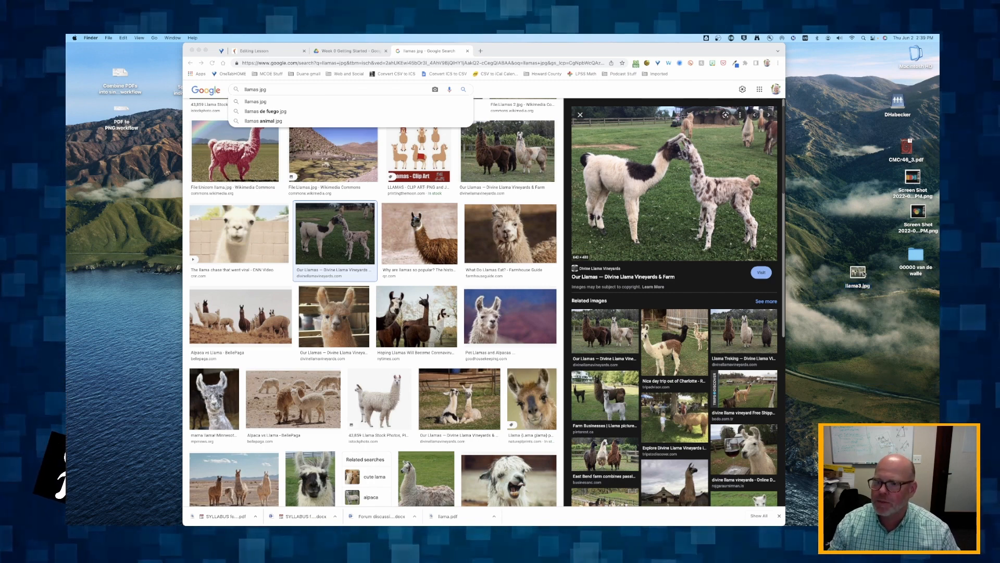
pyautogui.moveTo(864, 273); pyautogui.dragTo(849, 311)
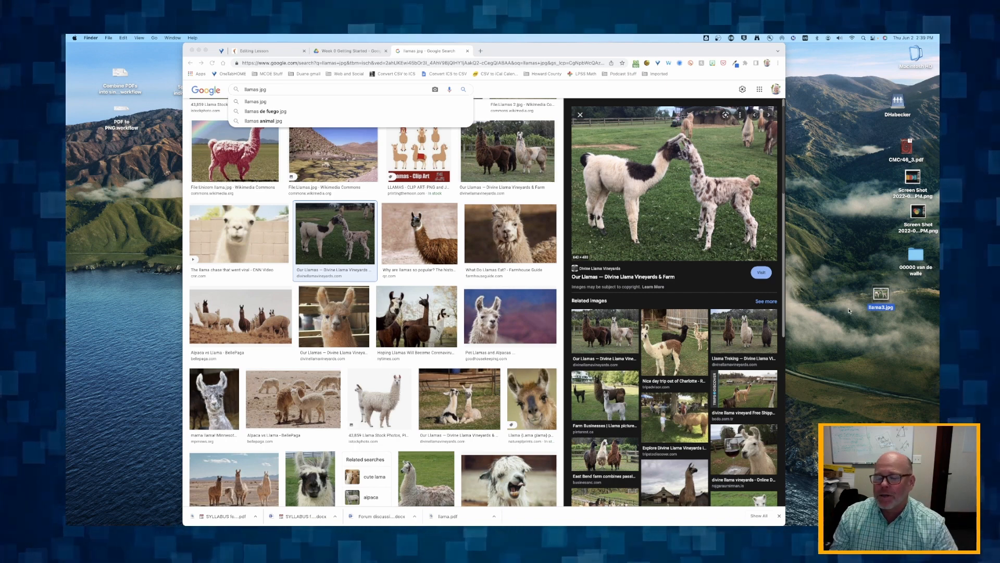
# Insert llama3.jpg at the start of the Article 2 lesson description and open its image properties
pyautogui.click(251, 51)
pyautogui.click(379, 290)
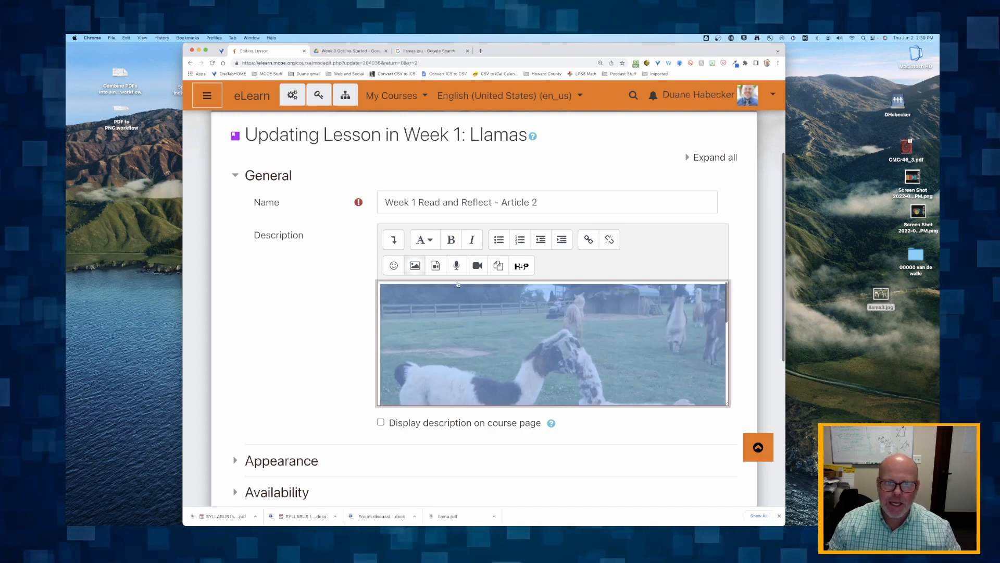
pyautogui.click(414, 265)
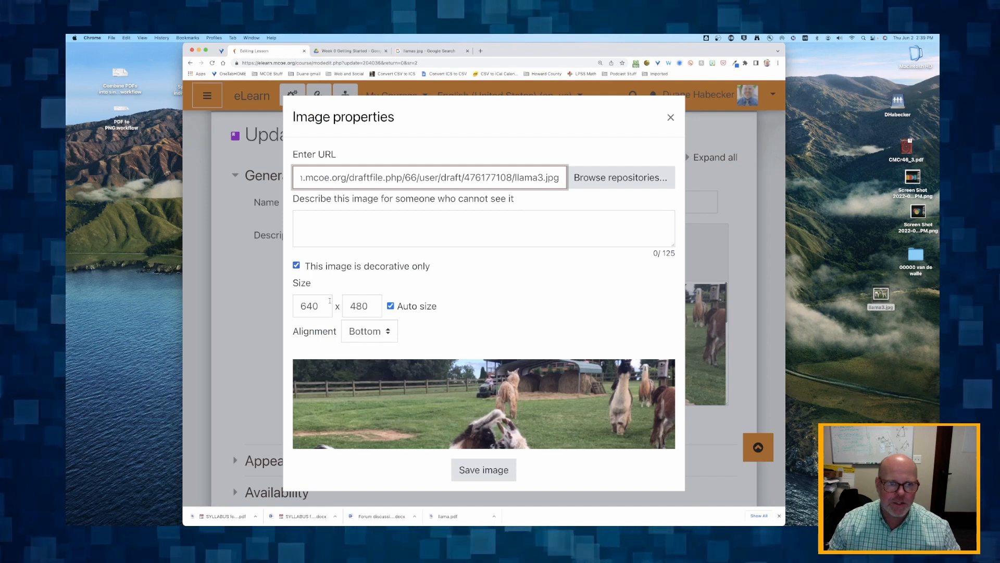
# Set the llama picture's width to 300 with Auto size on, align it Right and save the image
pyautogui.doubleClick(309, 306)
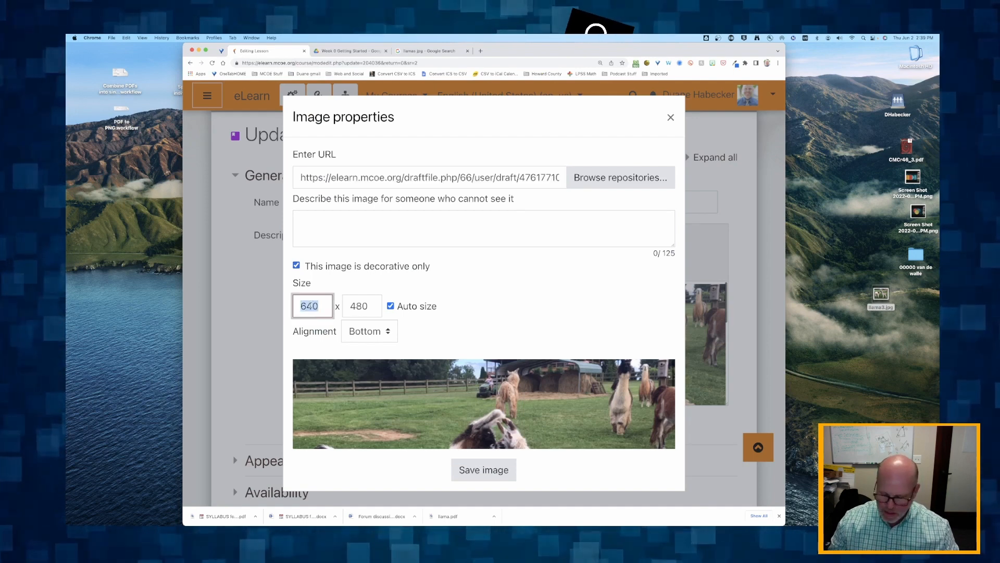
pyautogui.write('300')
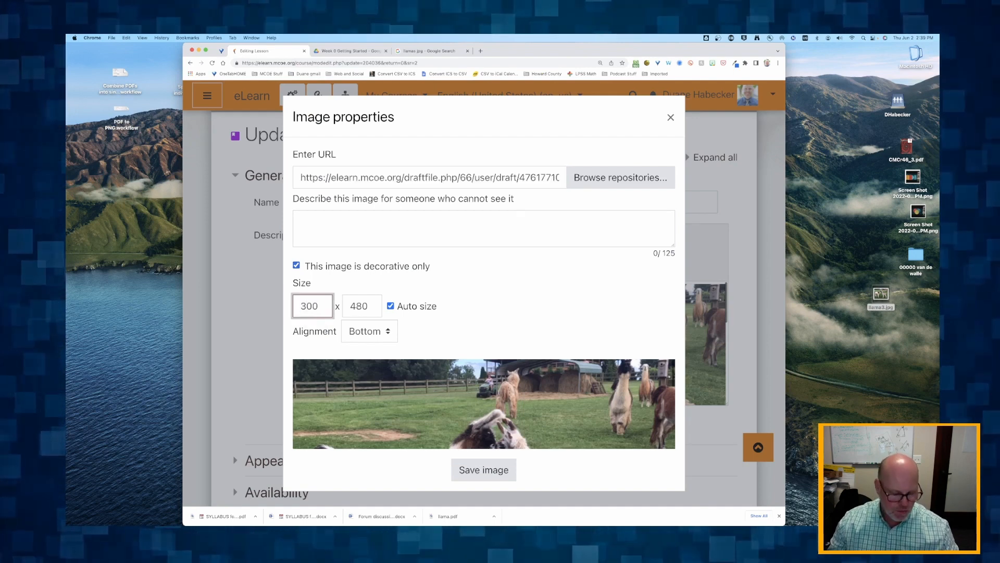
pyautogui.click(359, 305)
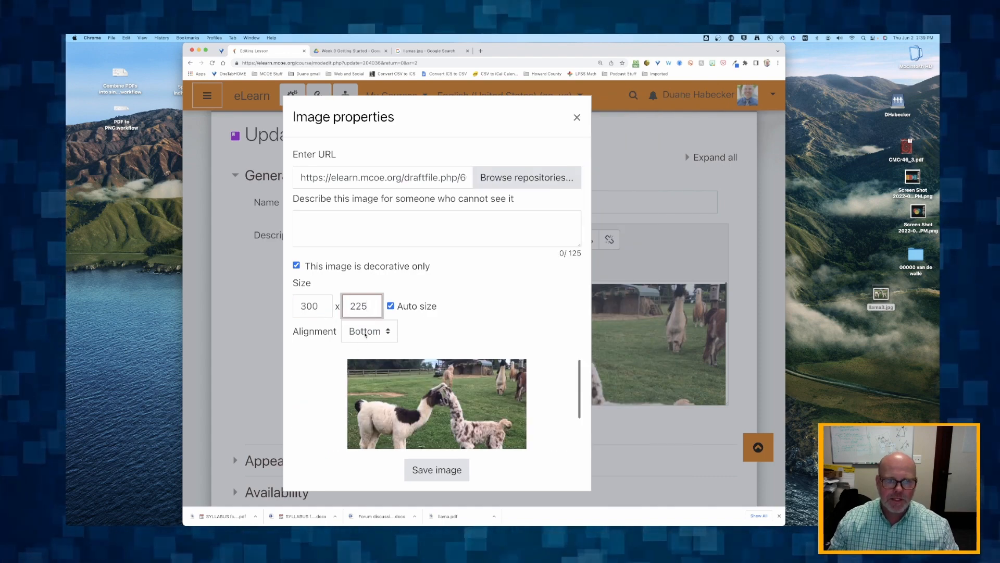
pyautogui.click(364, 332)
pyautogui.click(359, 359)
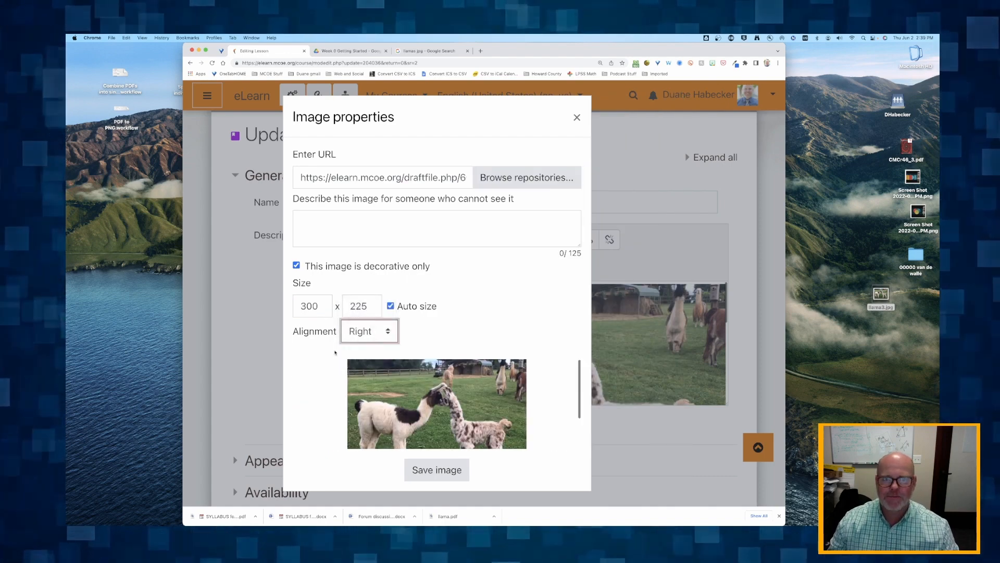
pyautogui.click(440, 471)
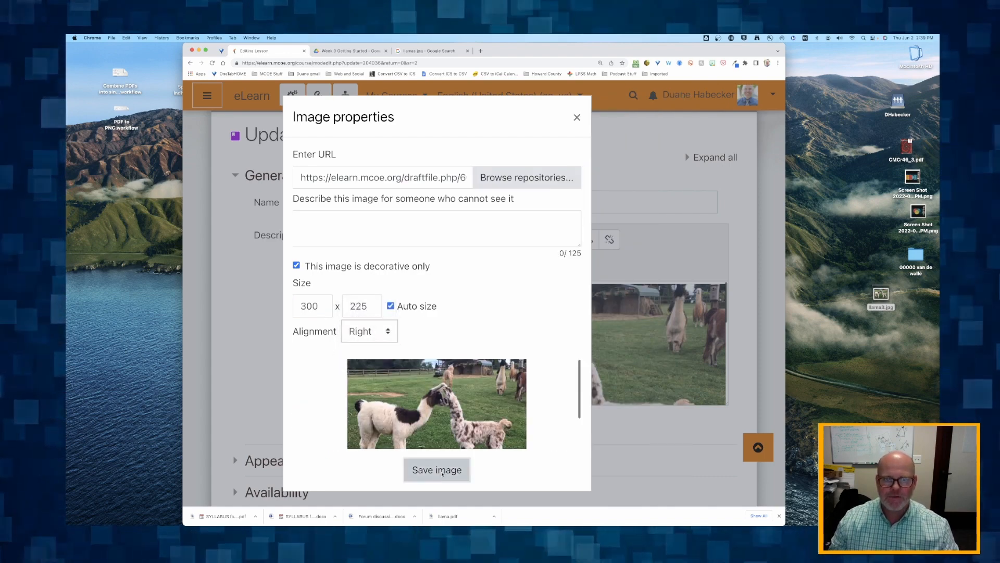
# Save and display the Article 2 lesson, then check the picture's placement beside the instructions and above the question
pyautogui.scroll(-1, 426, 386)
pyautogui.scroll(-8, 426, 386)
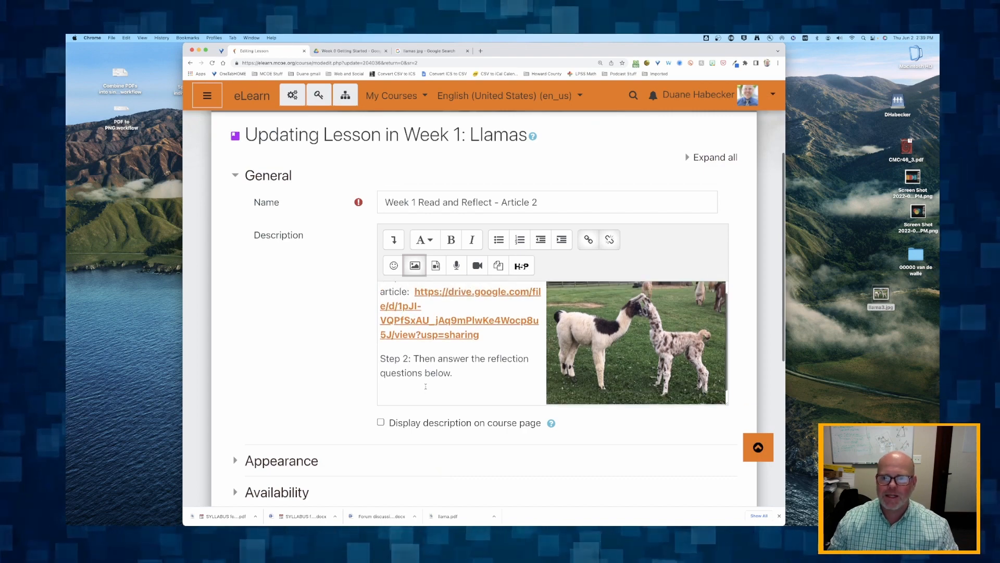
pyautogui.scroll(-2, 492, 412)
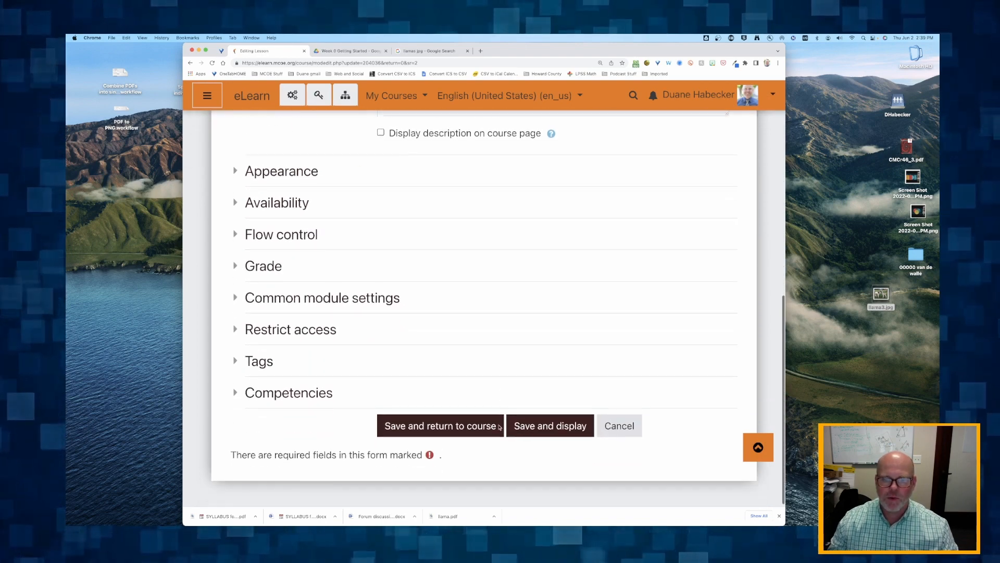
pyautogui.click(544, 420)
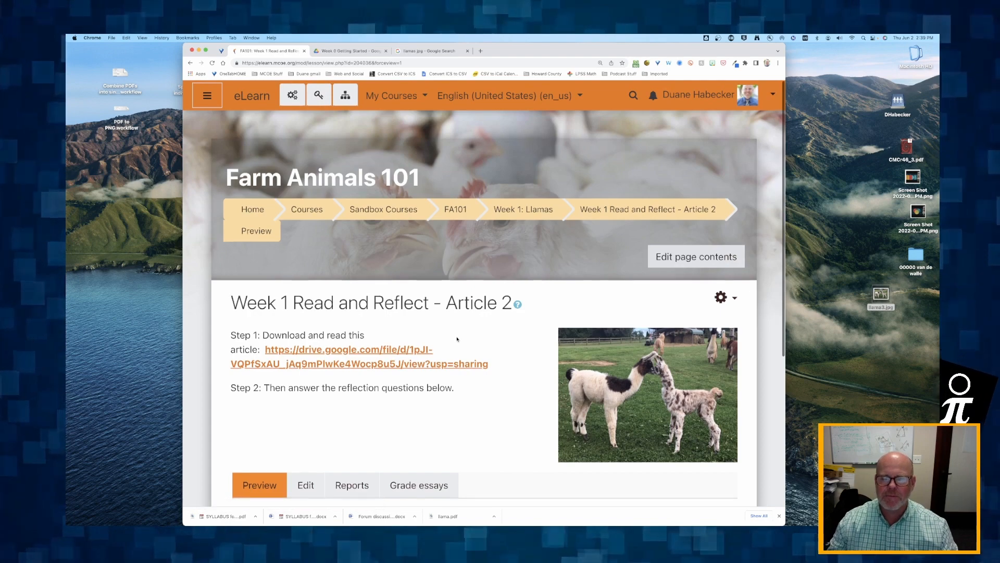
pyautogui.scroll(-5, 469, 341)
pyautogui.scroll(3, 457, 339)
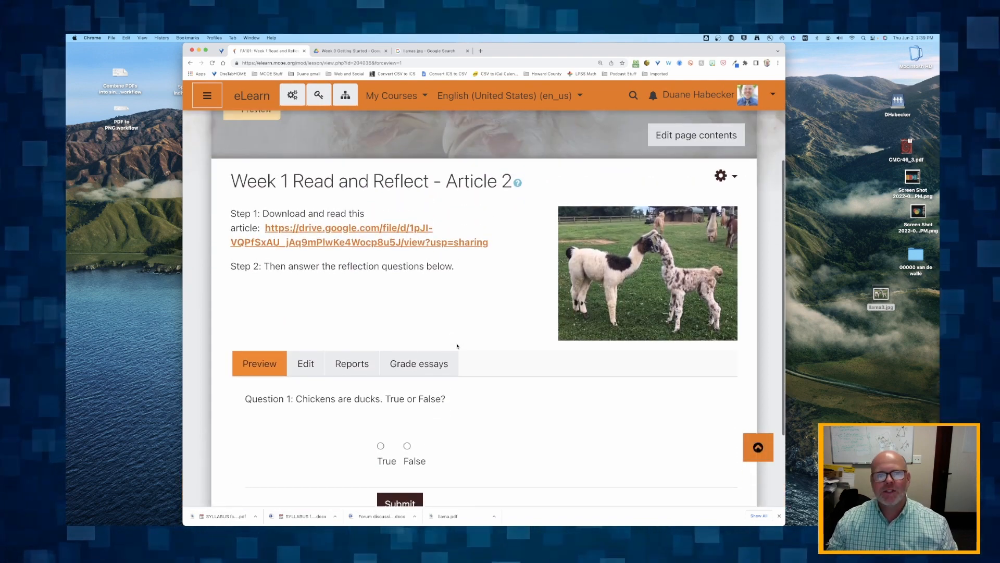
pyautogui.scroll(3, 457, 340)
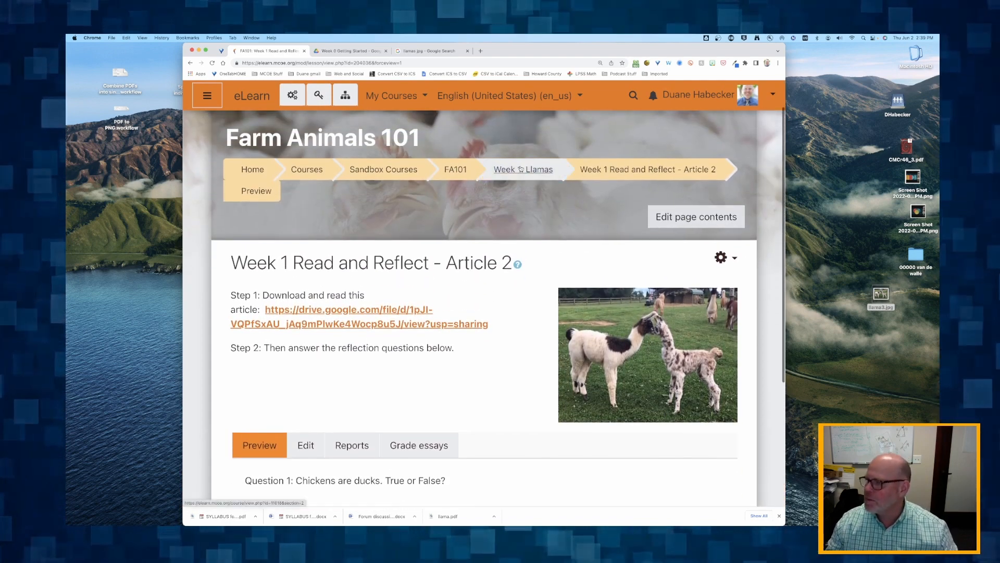
# Return to the Week 1: Llamas section, look through its activities and view Week 1 Read and Reflect - Article 1
pyautogui.click(511, 170)
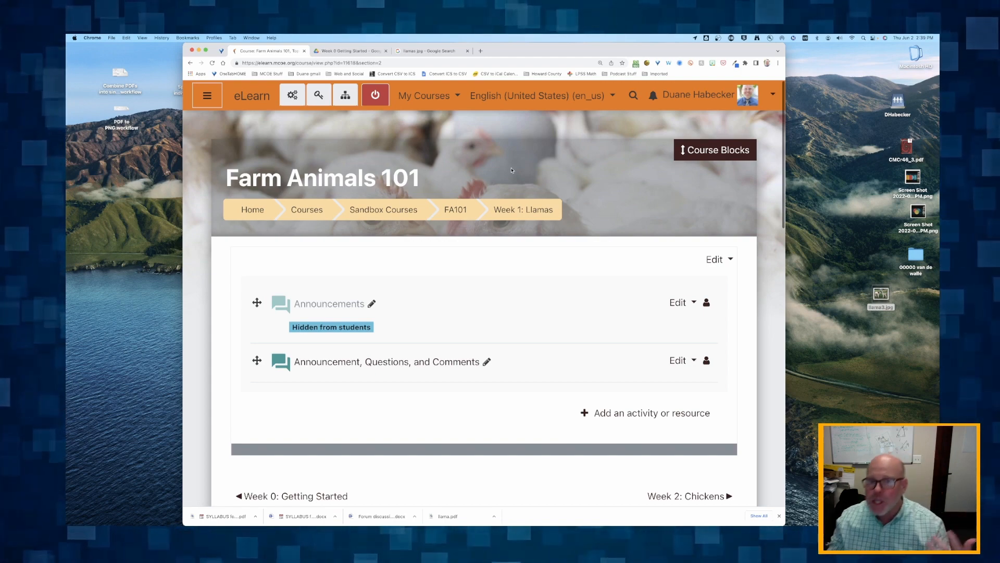
pyautogui.scroll(-5, 511, 170)
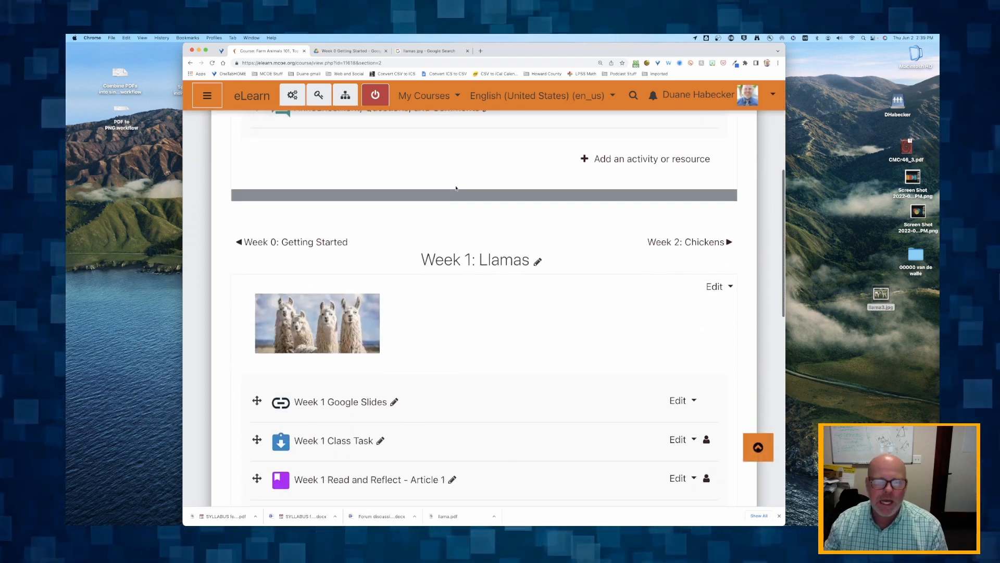
pyautogui.scroll(-2, 320, 334)
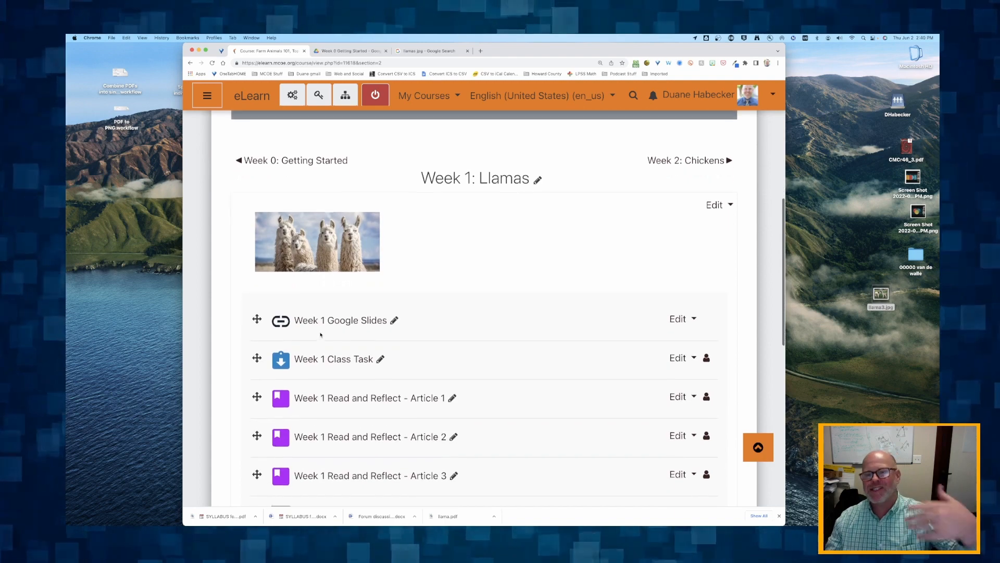
pyautogui.scroll(-10, 321, 334)
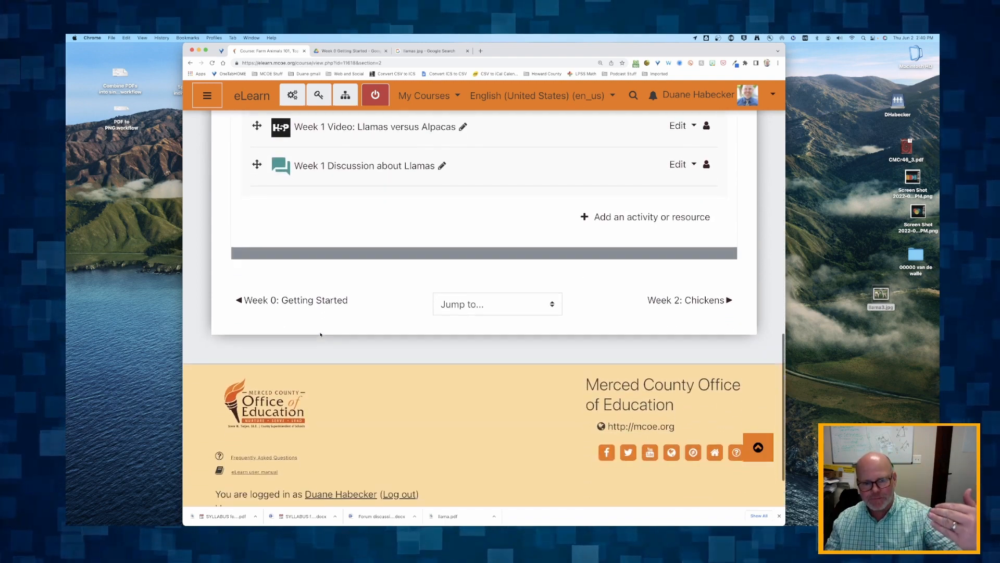
pyautogui.scroll(6, 321, 334)
pyautogui.scroll(-1, 373, 258)
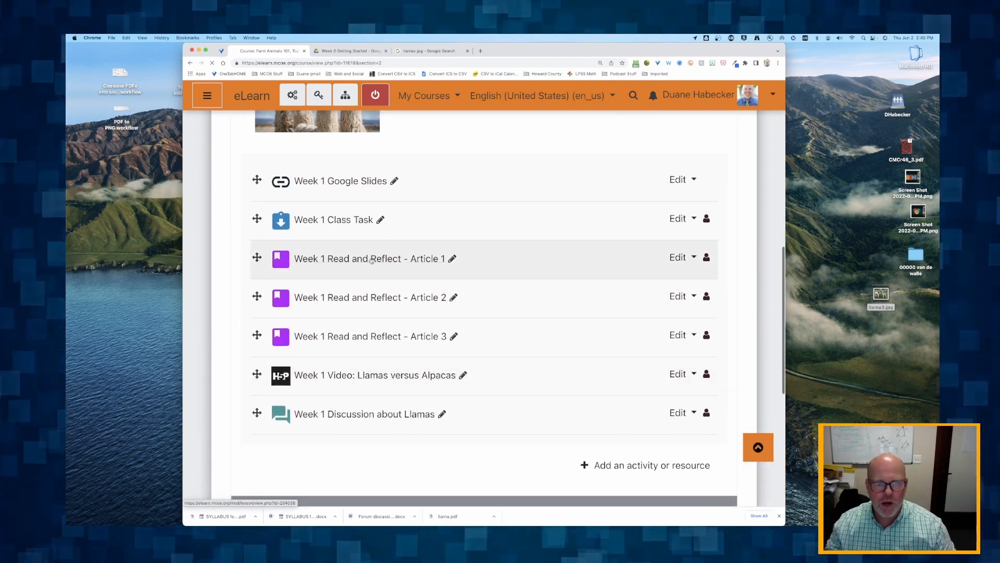
pyautogui.scroll(-3, 371, 261)
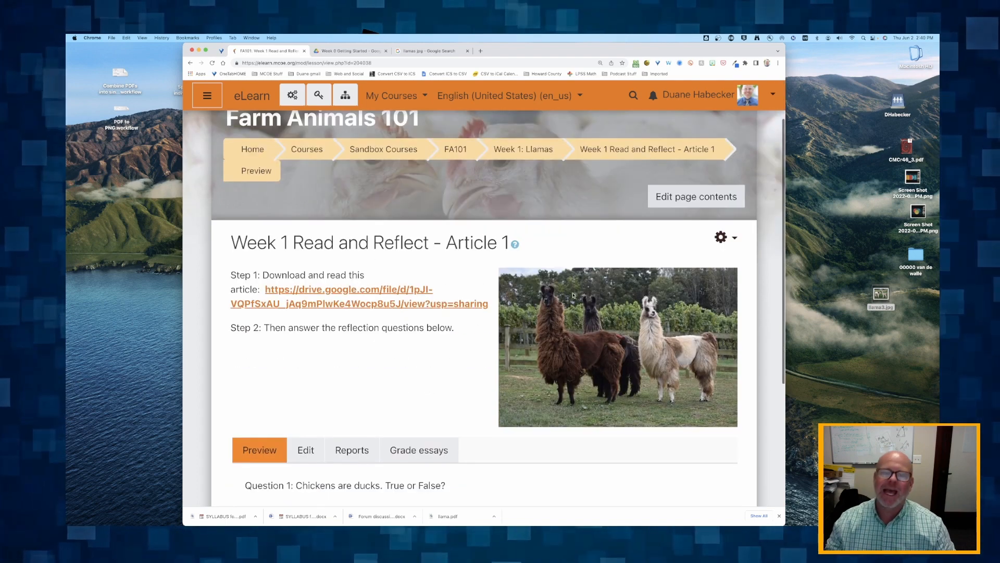